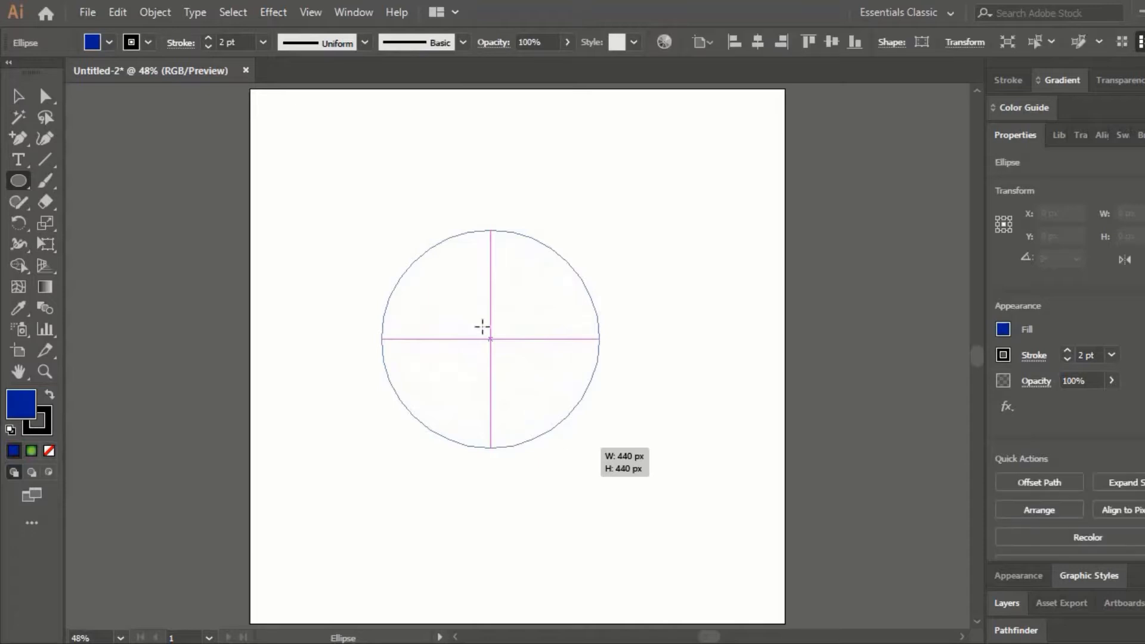
# - Draw a circle about 440 px in diameter on the artboard and set its fill to None, keeping the 2 pt black stroke
pyautogui.moveTo(493, 345); pyautogui.dragTo(424, 406)
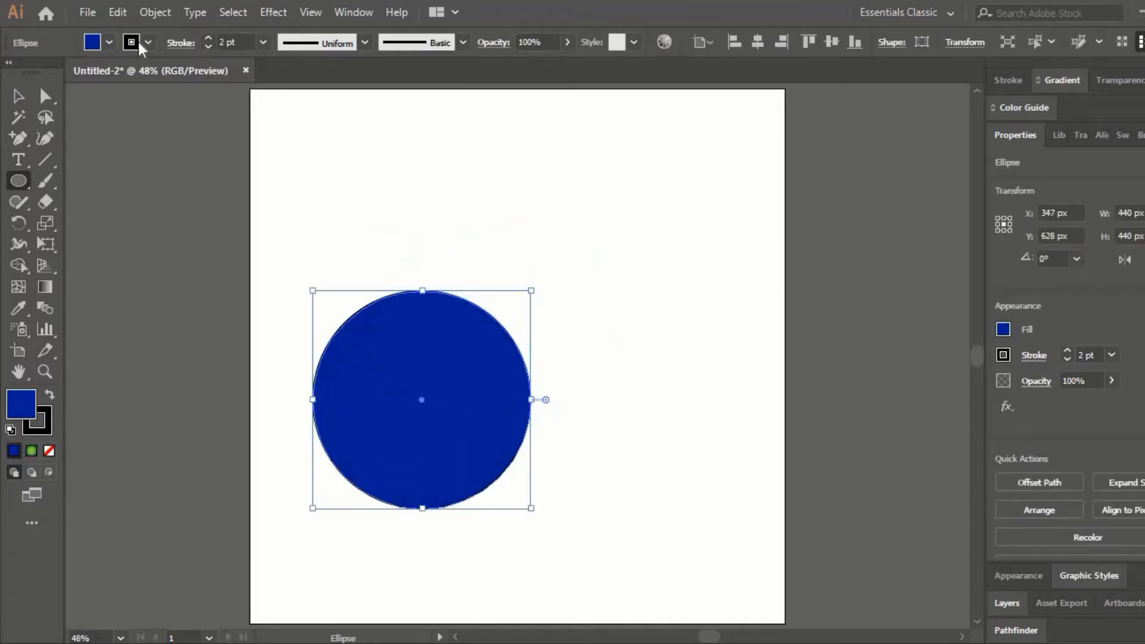
pyautogui.click(109, 42)
pyautogui.click(110, 43)
pyautogui.click(108, 44)
pyautogui.click(11, 71)
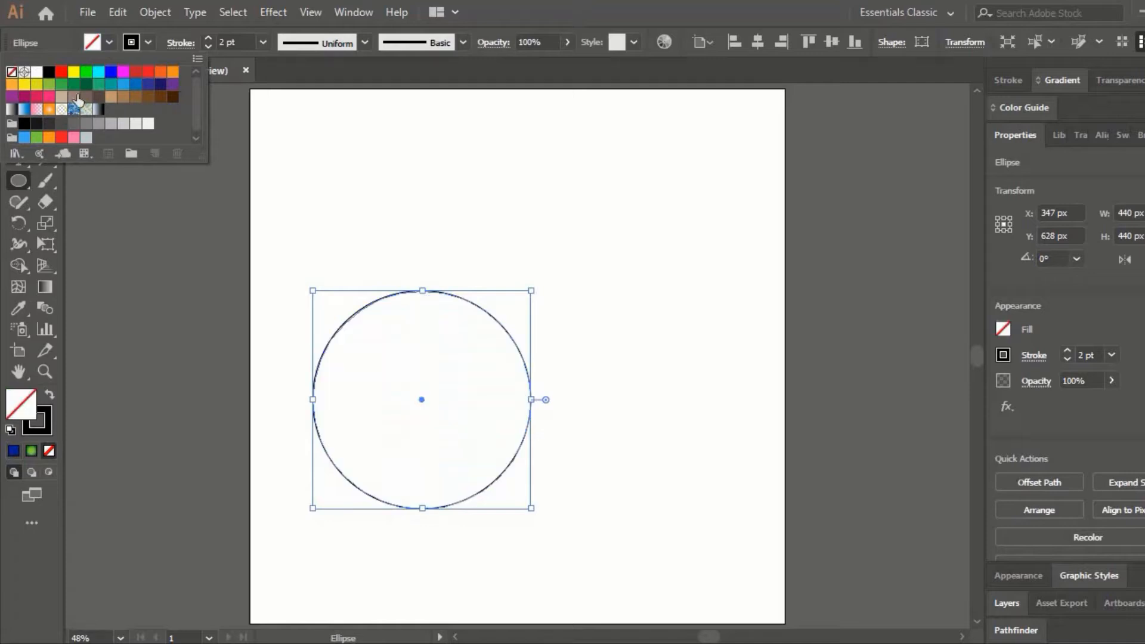
pyautogui.click(554, 284)
# - Duplicate the circle in place and scale the copy concentrically to about 292 px in diameter
pyautogui.press('ctrl')
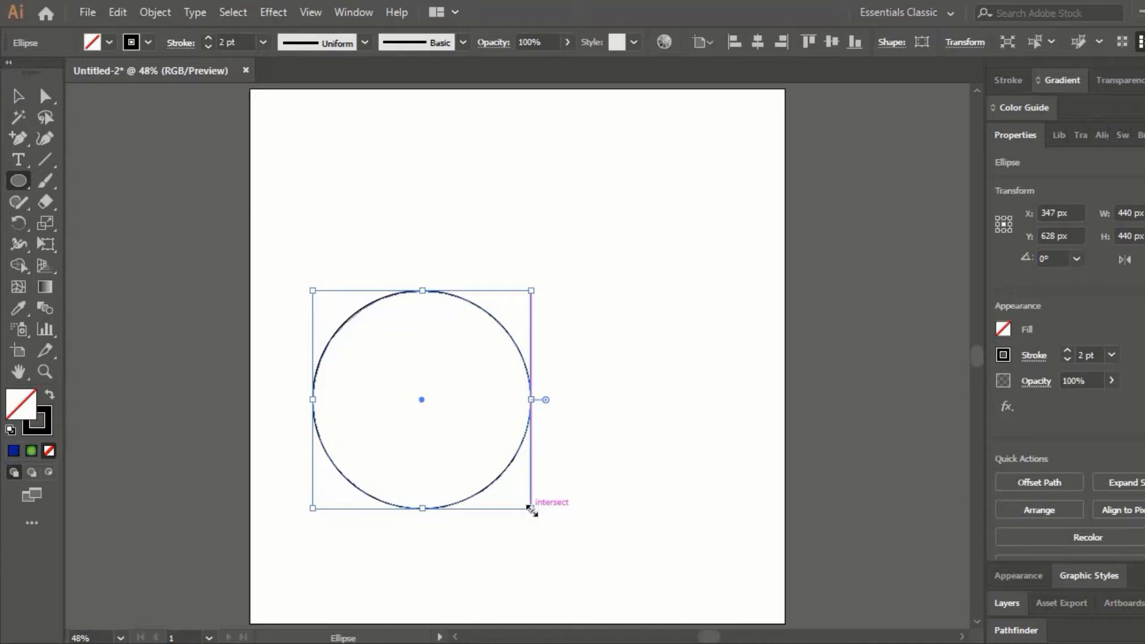
pyautogui.moveTo(530, 508); pyautogui.dragTo(500, 471)
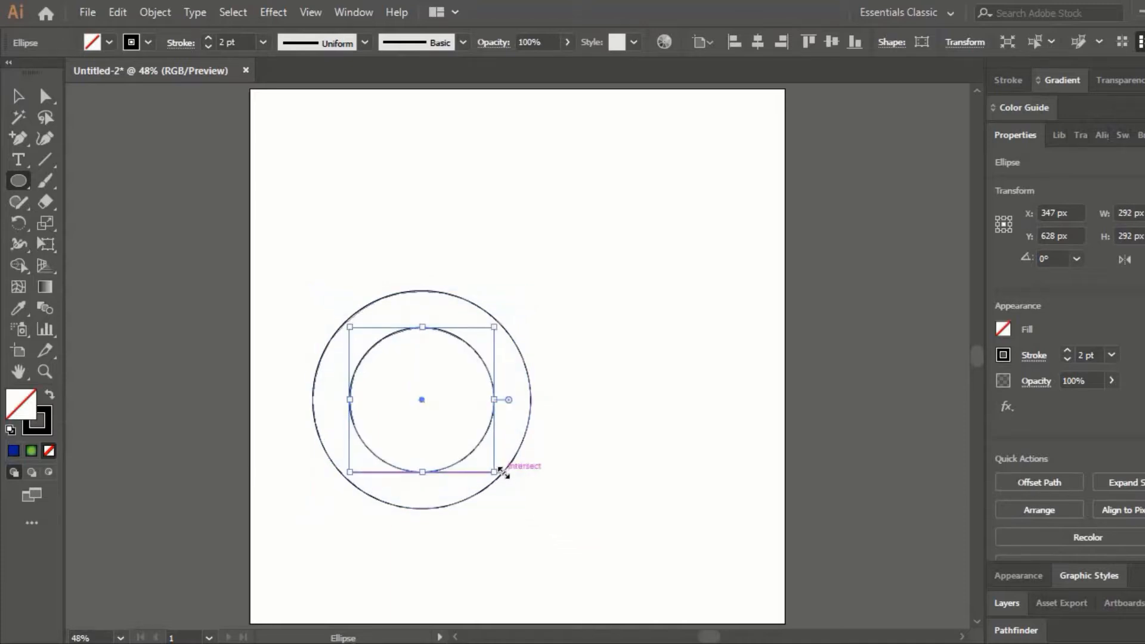
# - Duplicate the two concentric circles to the right so the outer circles overlap, and move all four near the artboard's centre
pyautogui.click(17, 101)
pyautogui.moveTo(276, 231); pyautogui.dragTo(550, 542)
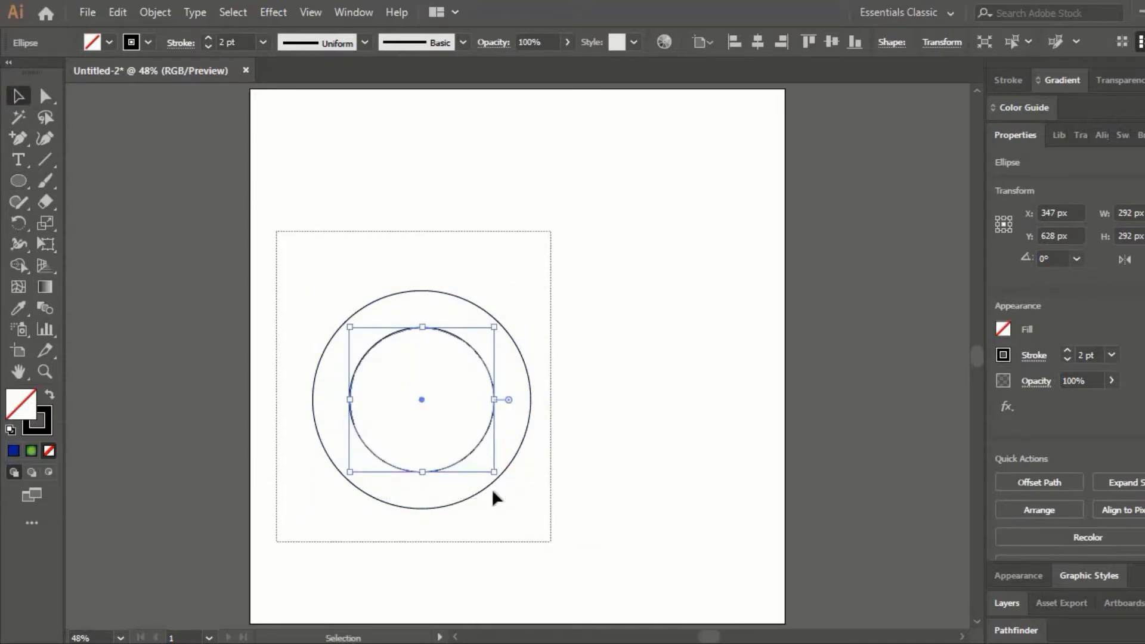
pyautogui.moveTo(492, 492); pyautogui.dragTo(676, 349)
pyautogui.click(662, 173)
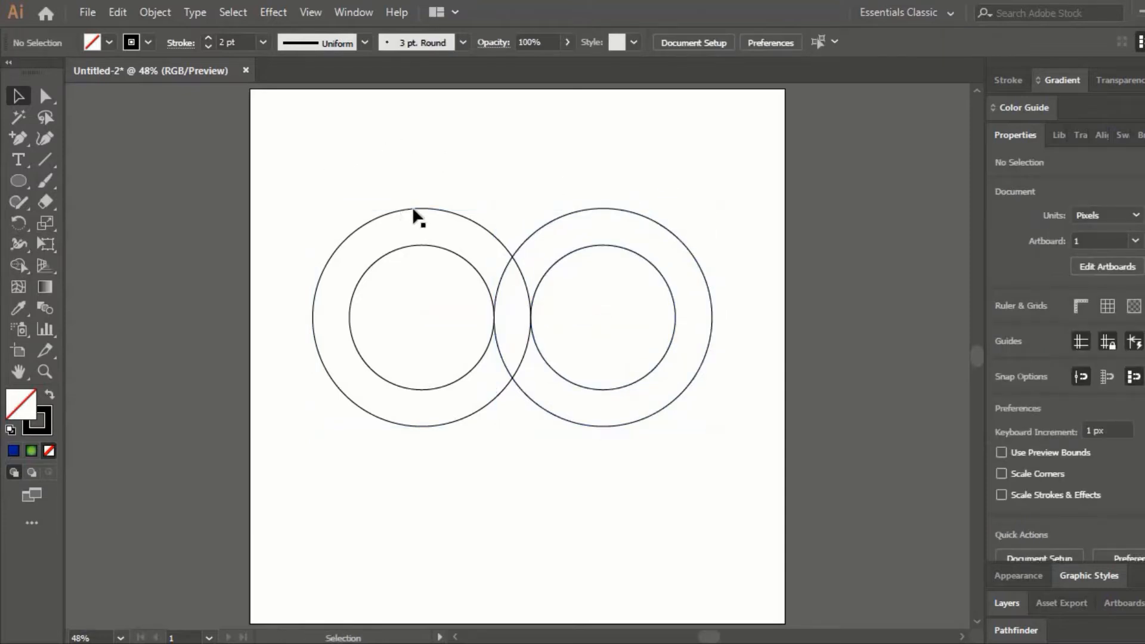
pyautogui.moveTo(369, 171); pyautogui.dragTo(672, 402)
pyautogui.moveTo(652, 360); pyautogui.dragTo(641, 392)
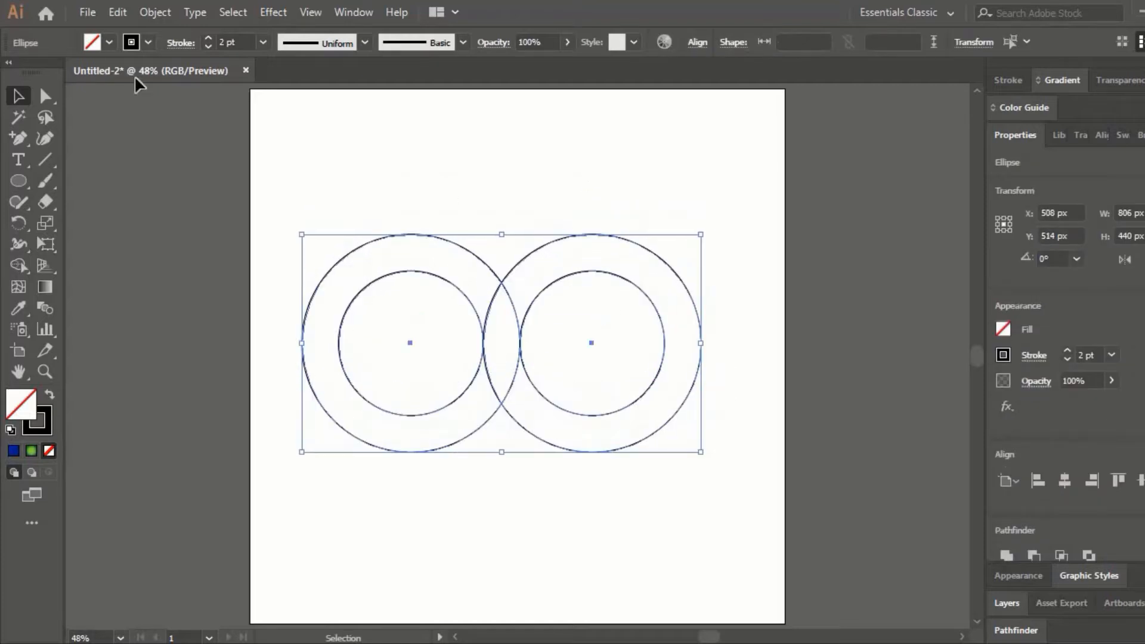
# - Offset the left pair's outer circle by 8 px with Miter joins
pyautogui.click(393, 279)
pyautogui.click(424, 235)
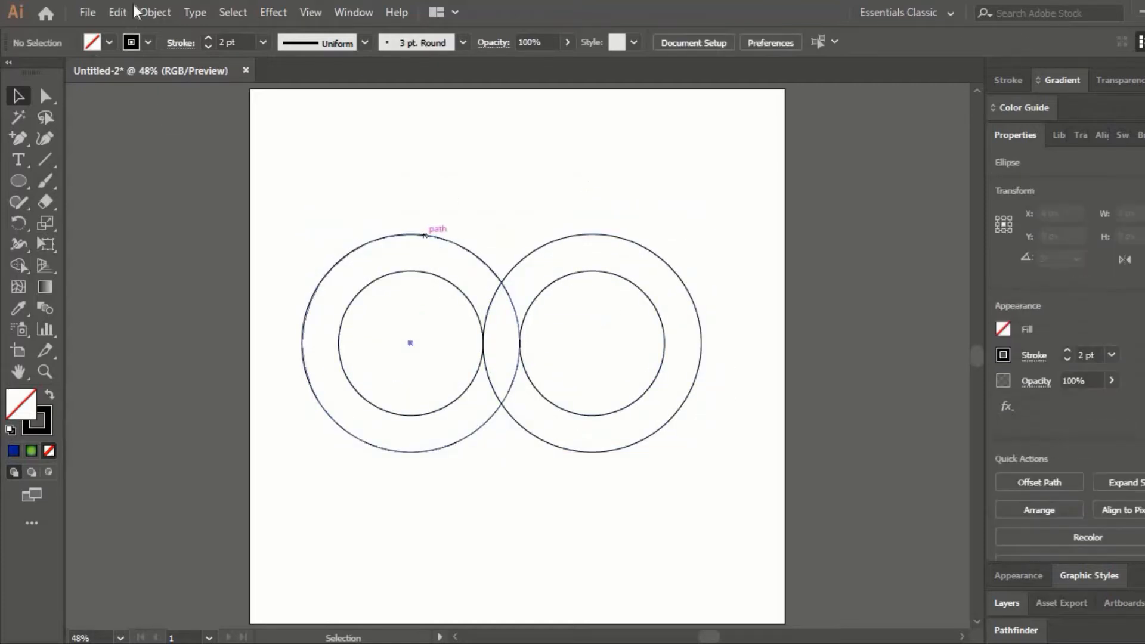
pyautogui.click(153, 12)
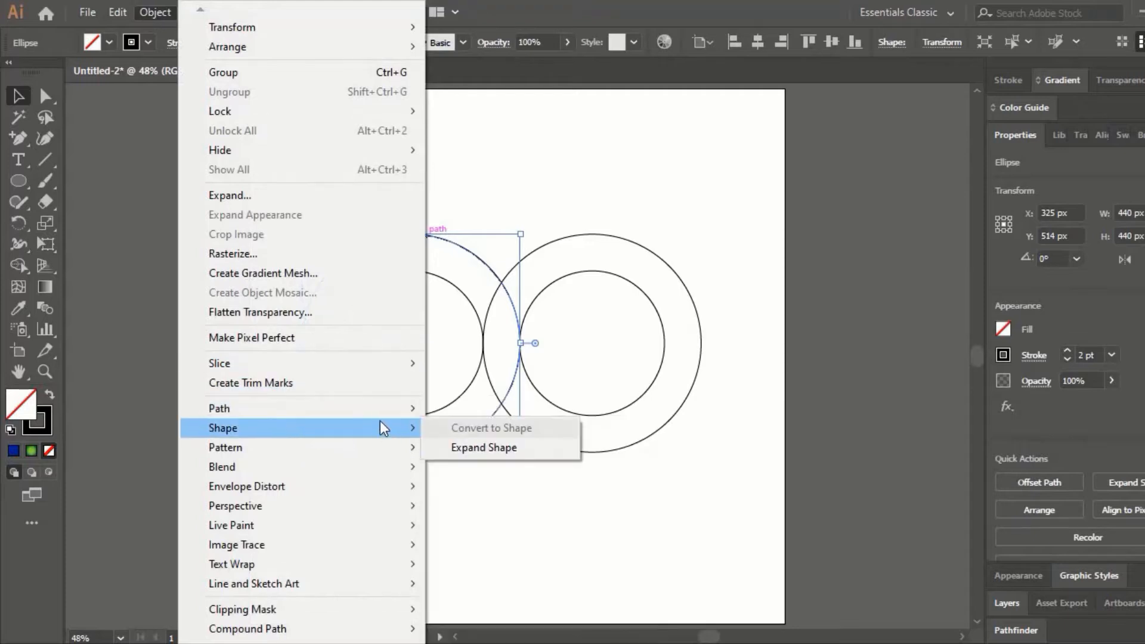
pyautogui.moveTo(382, 409)
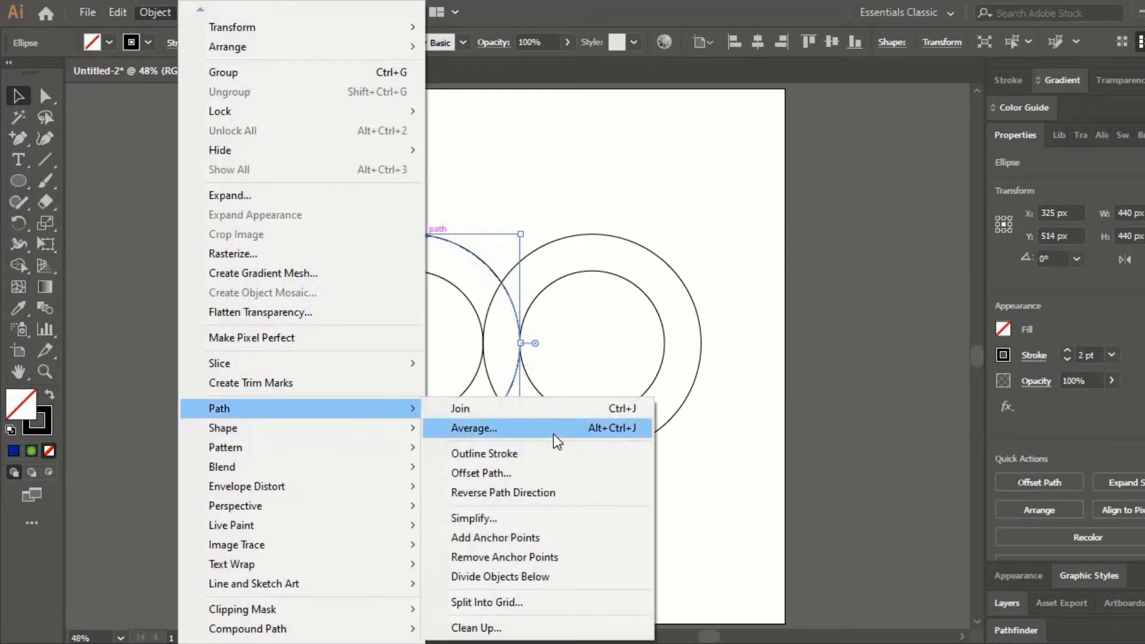
pyautogui.click(544, 474)
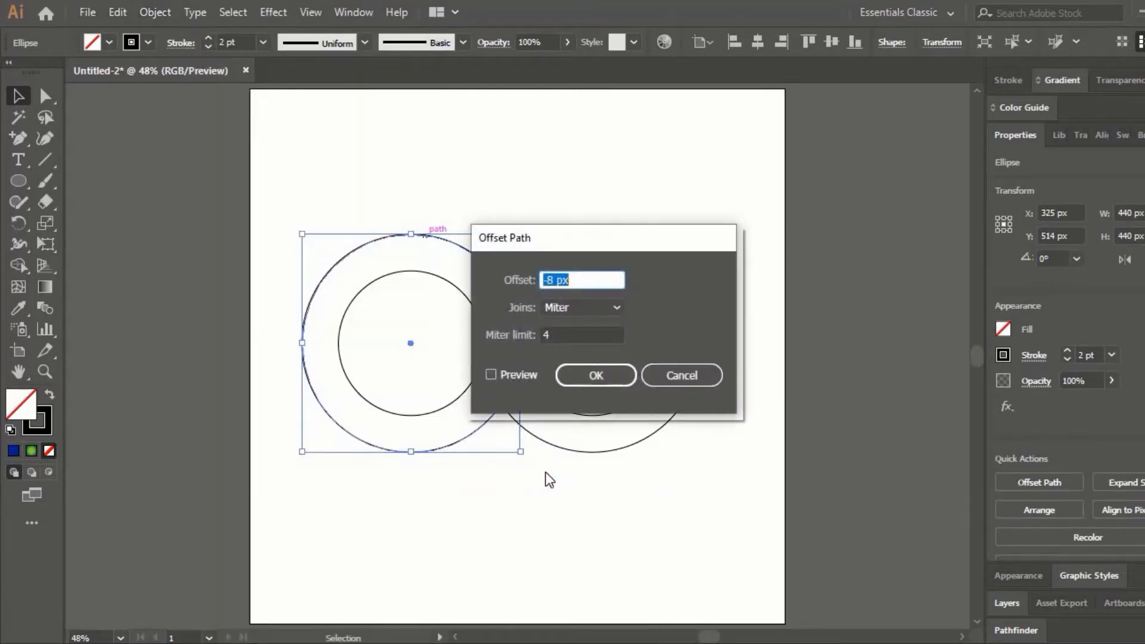
pyautogui.press('Left')
pyautogui.press('Right')
pyautogui.moveTo(567, 280); pyautogui.dragTo(535, 283)
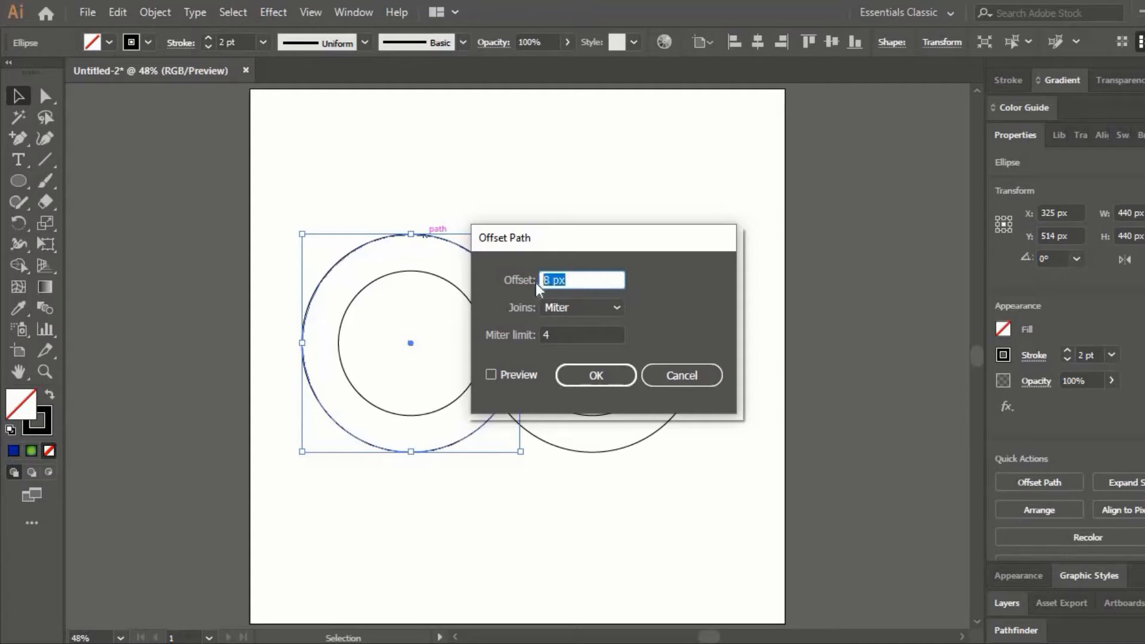
pyautogui.click(610, 379)
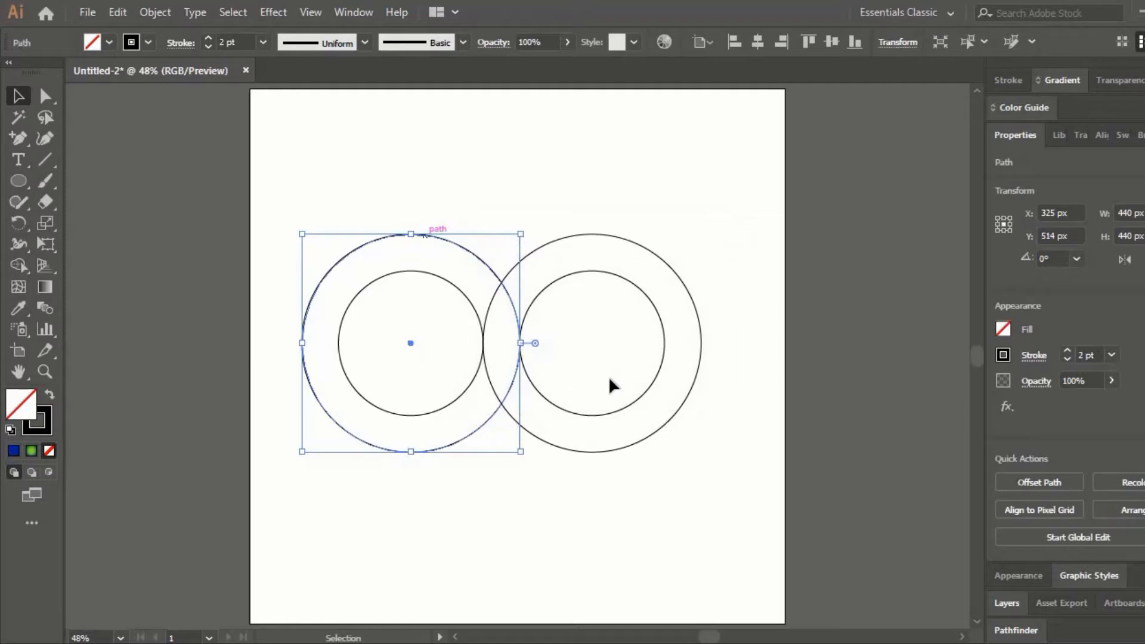
pyautogui.click(385, 172)
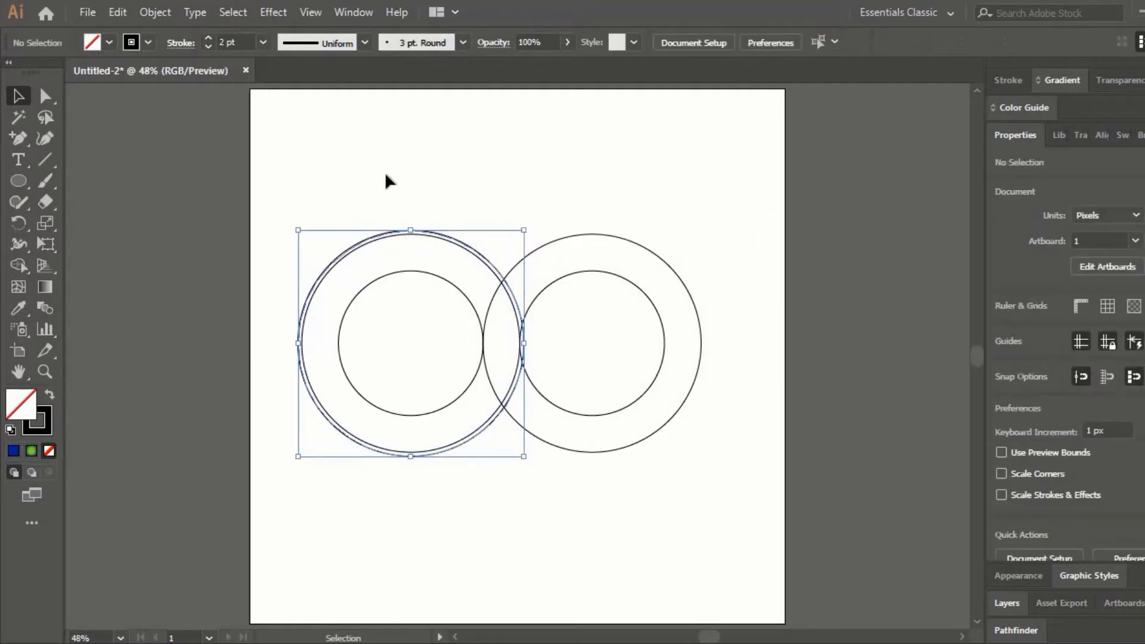
# - Offset the right pair's outer circle by 8 px
pyautogui.click(585, 234)
pyautogui.click(160, 13)
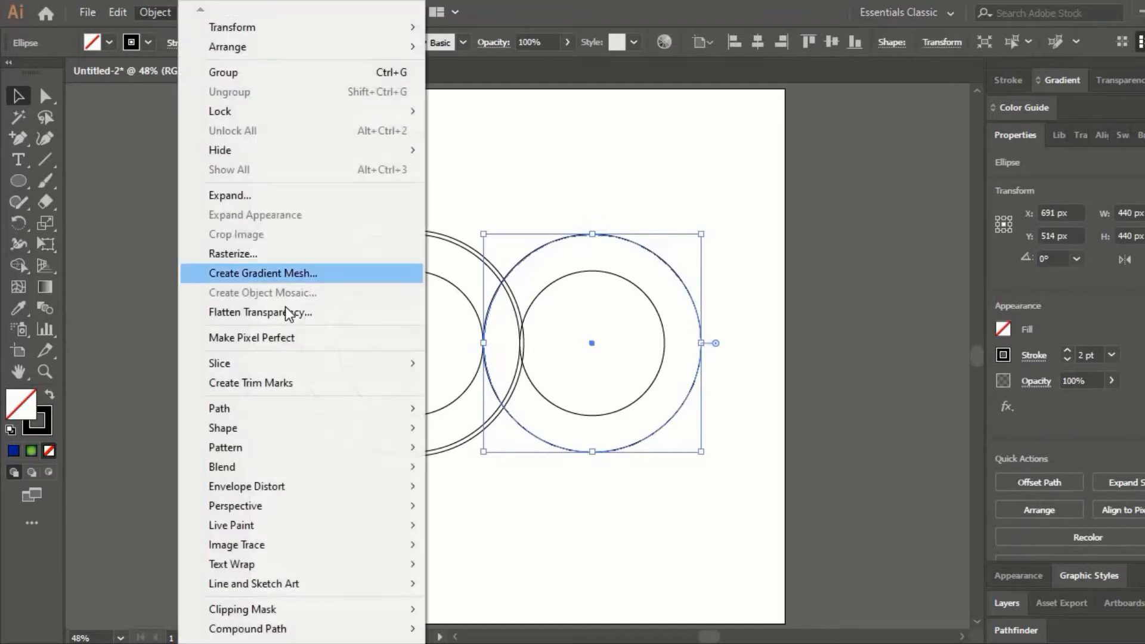
pyautogui.moveTo(340, 408)
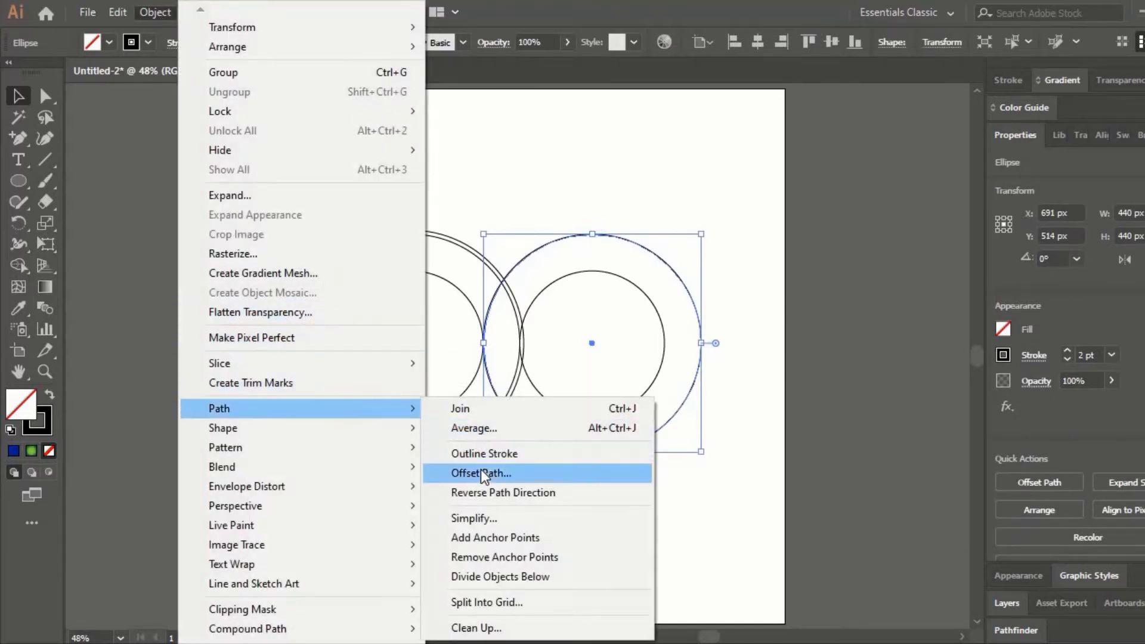
pyautogui.click(481, 472)
pyautogui.press('Return')
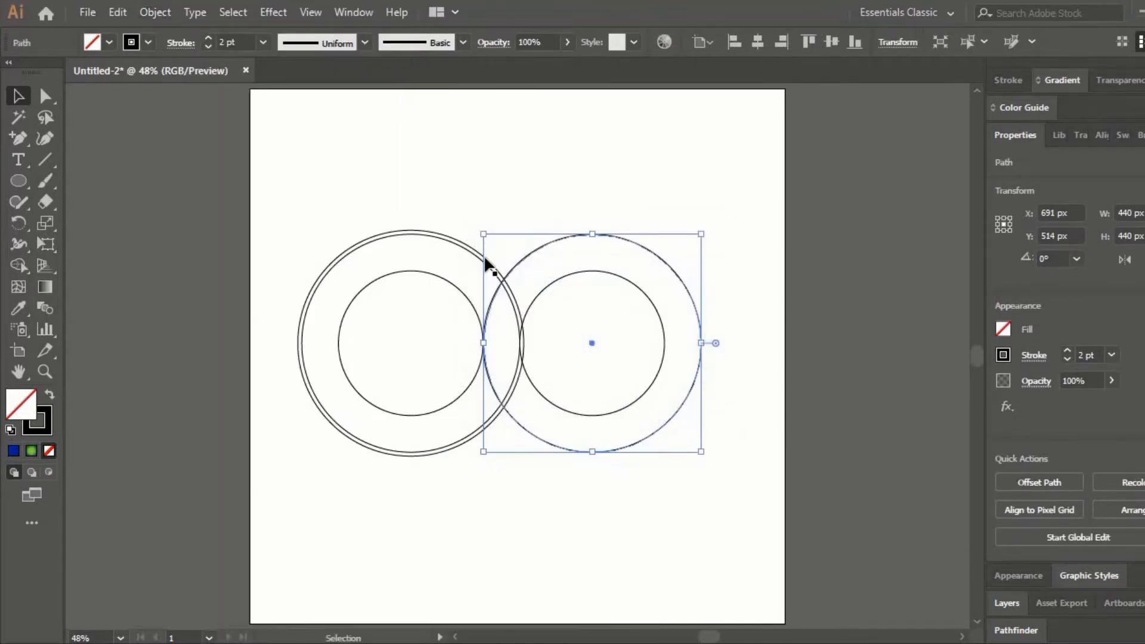
pyautogui.click(407, 257)
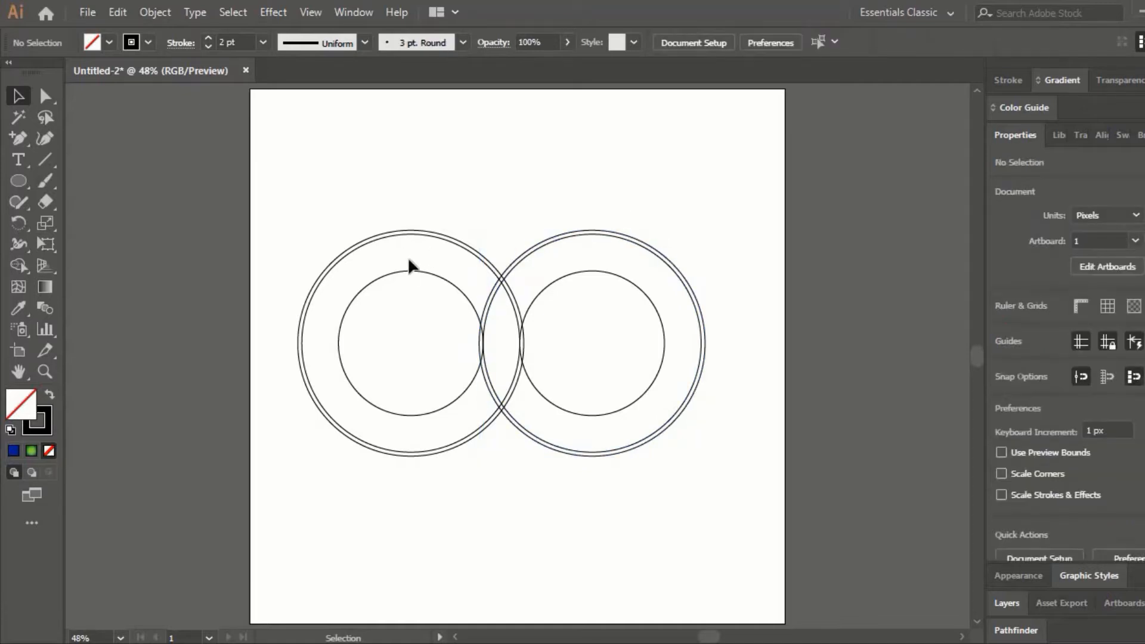
# - Offset the left pair's inner circle by -8 px with Miter joins
pyautogui.click(144, 14)
pyautogui.moveTo(248, 418)
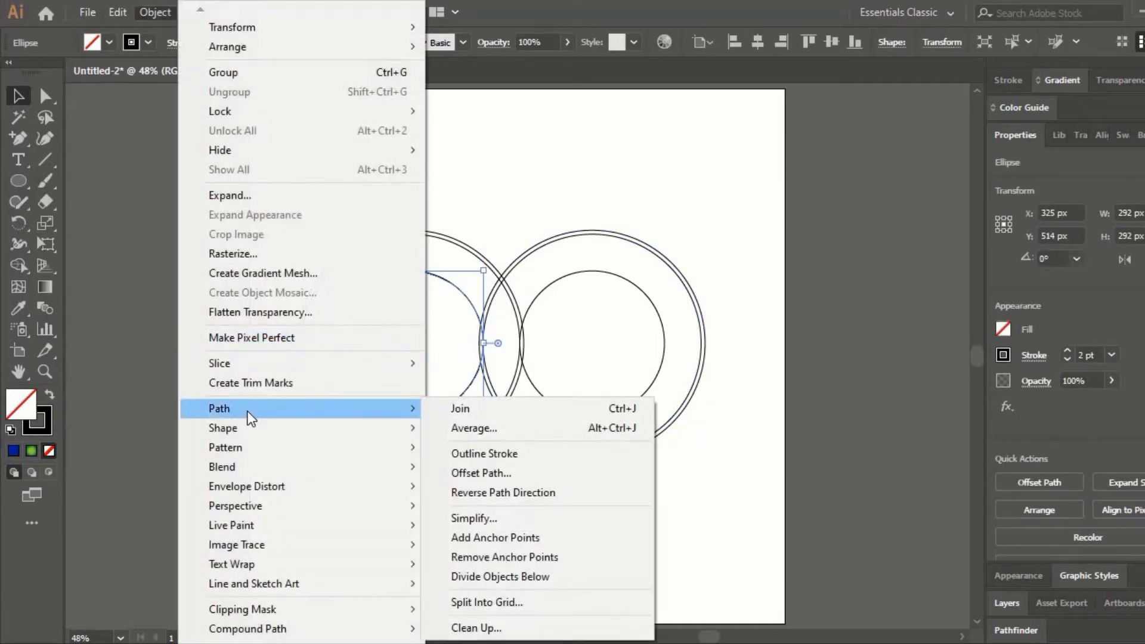
pyautogui.click(501, 473)
pyautogui.press('Left')
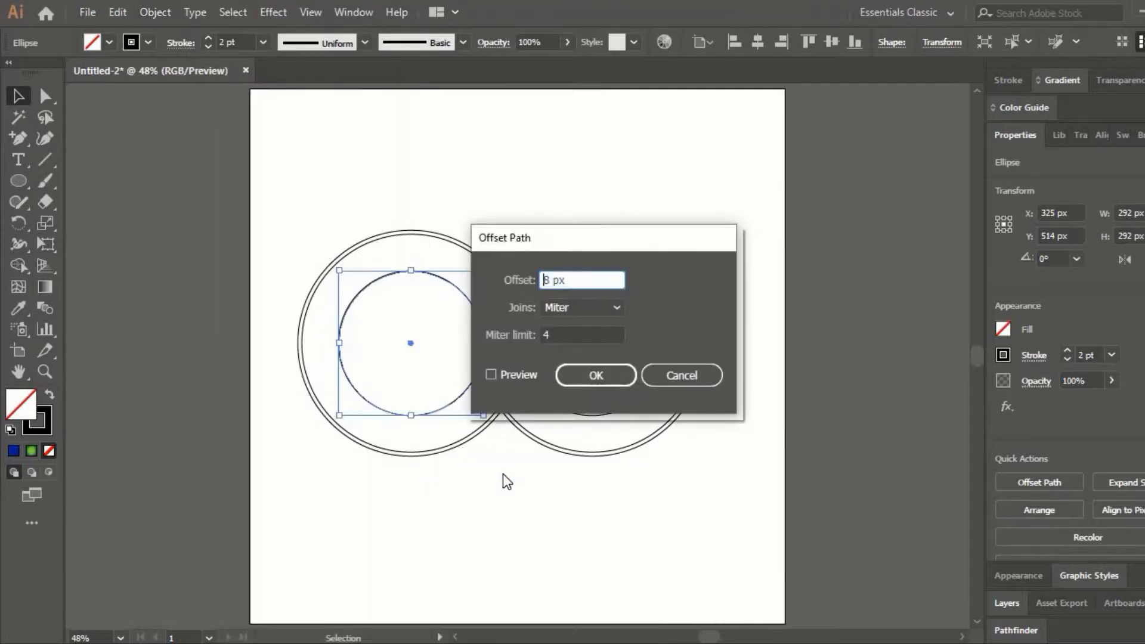
pyautogui.write('-')
pyautogui.moveTo(575, 280)
pyautogui.mouseDown()
pyautogui.moveTo(541, 279)
pyautogui.moveTo(572, 278)
pyautogui.mouseUp()
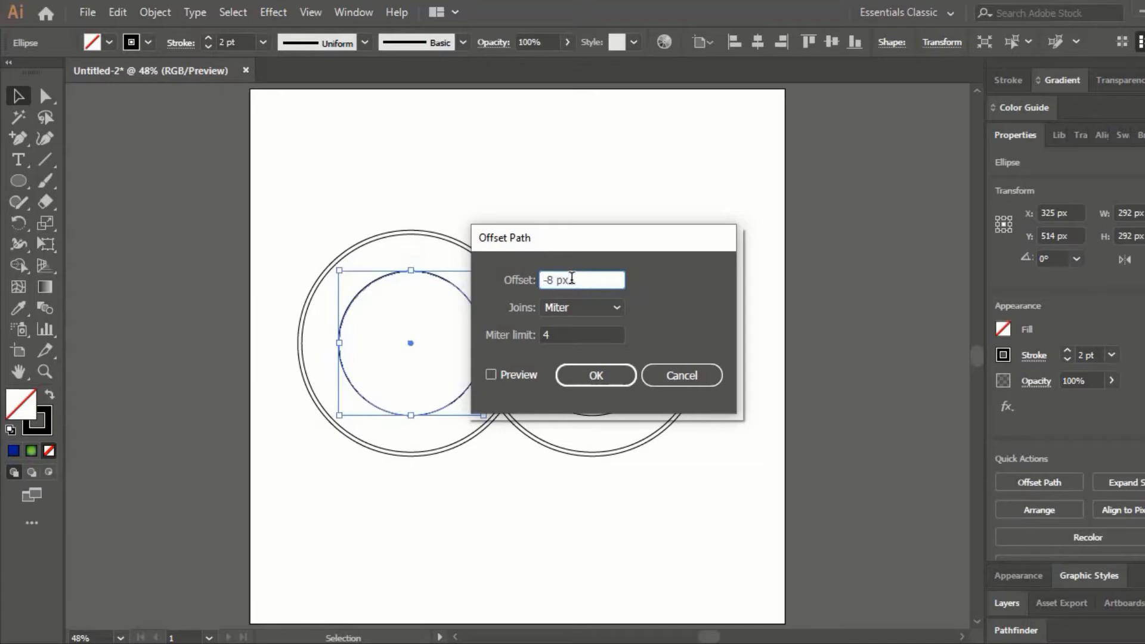
pyautogui.click(581, 370)
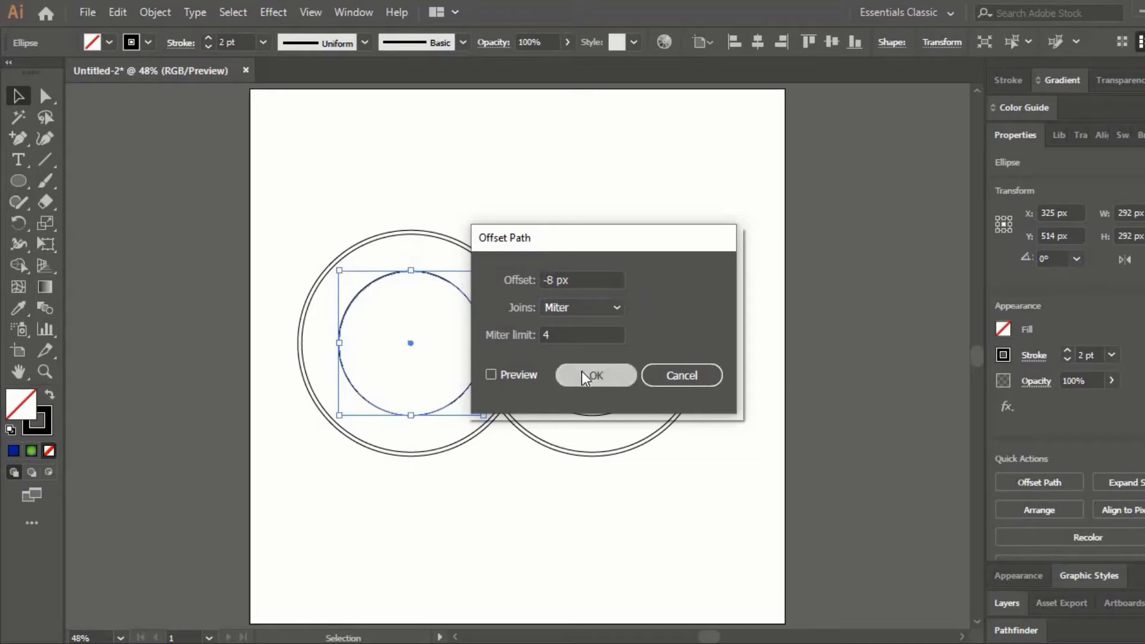
pyautogui.click(535, 199)
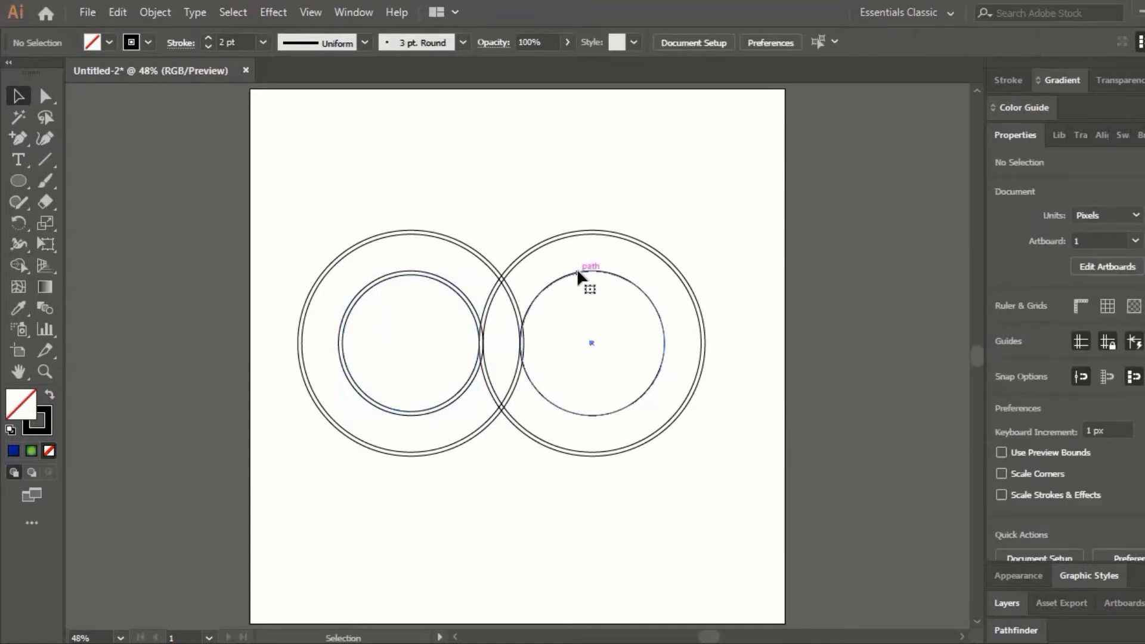
# - Offset the right pair's inner circle by -8 px
pyautogui.click(575, 268)
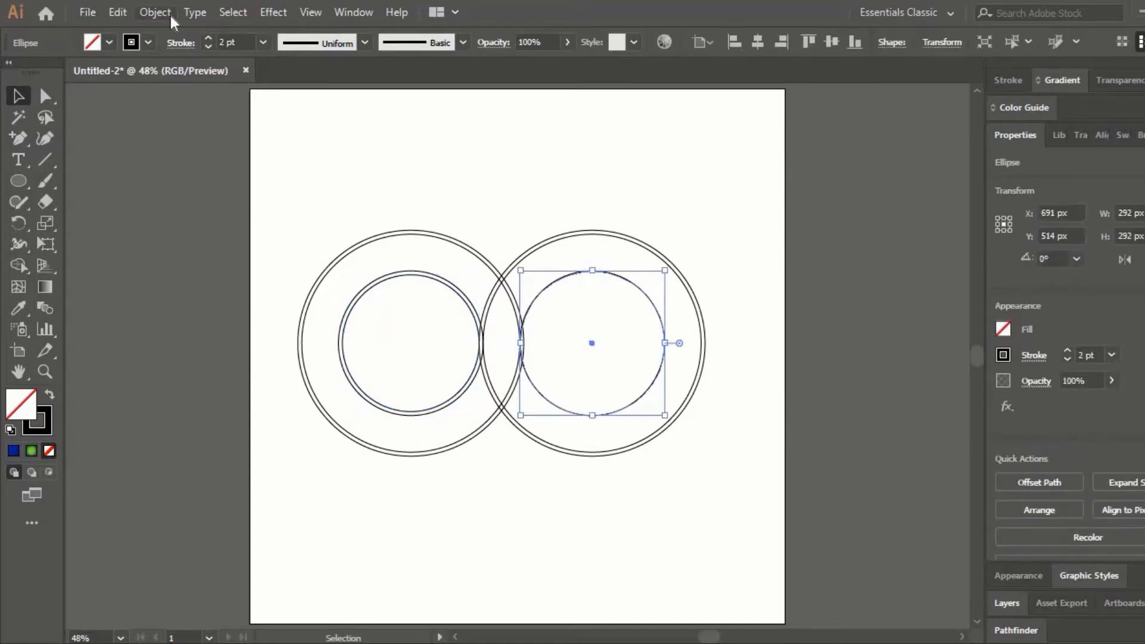
pyautogui.click(156, 12)
pyautogui.moveTo(254, 408)
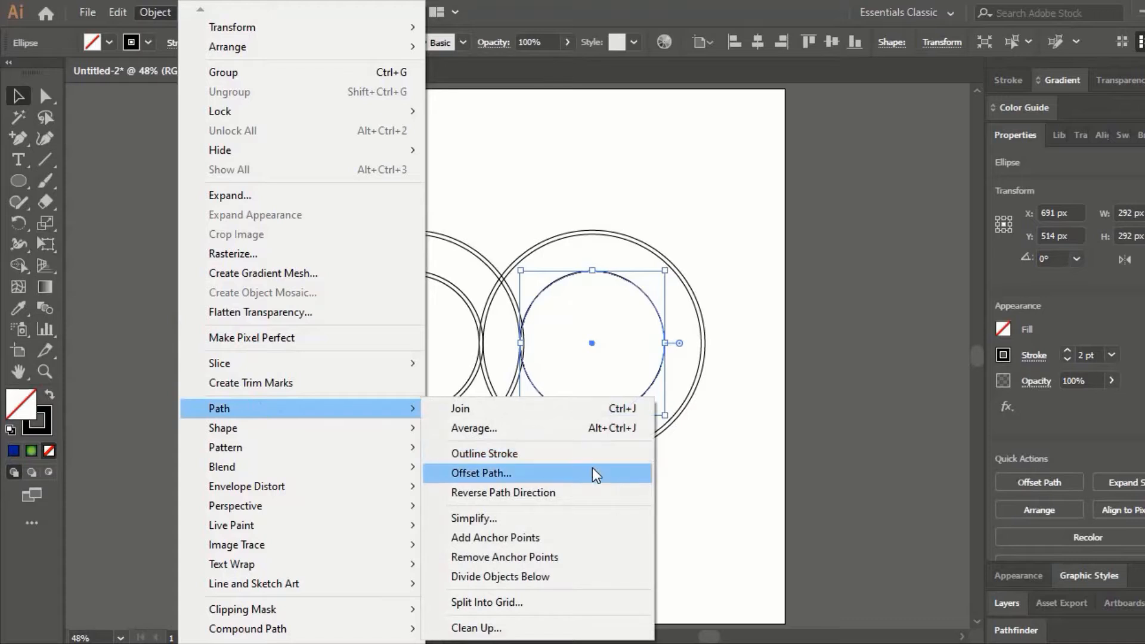
pyautogui.click(592, 472)
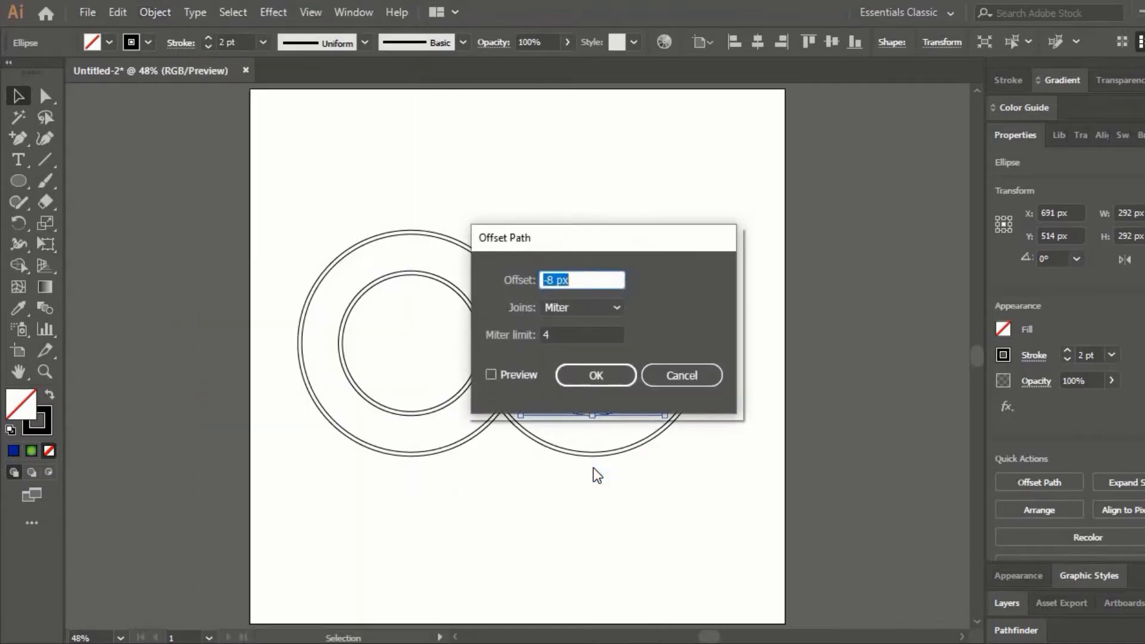
pyautogui.press('Return')
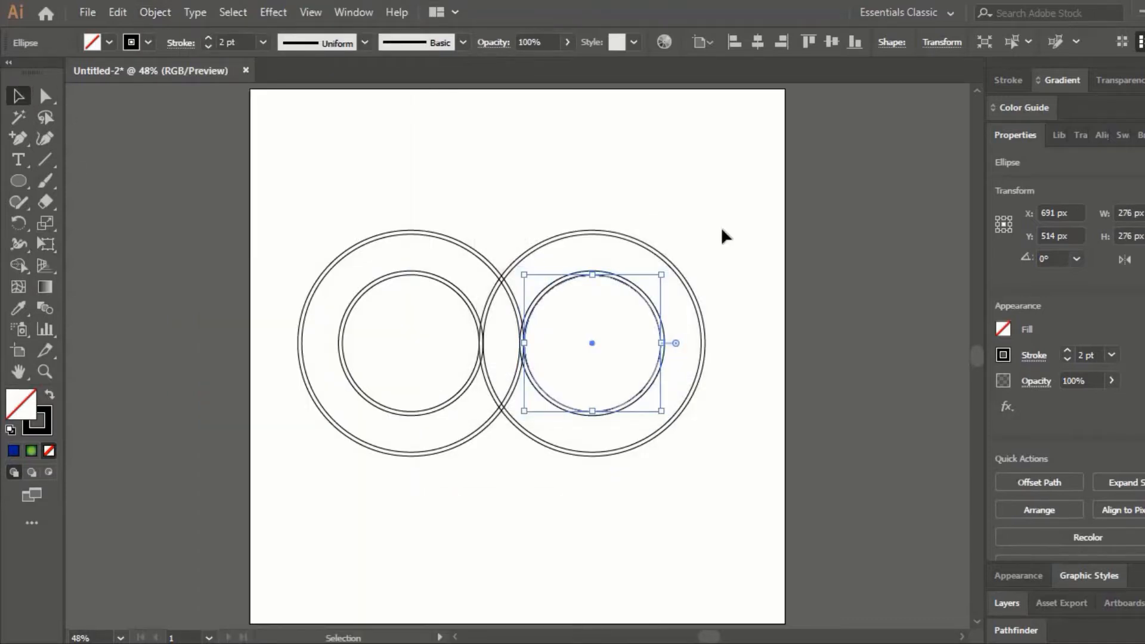
pyautogui.click(723, 226)
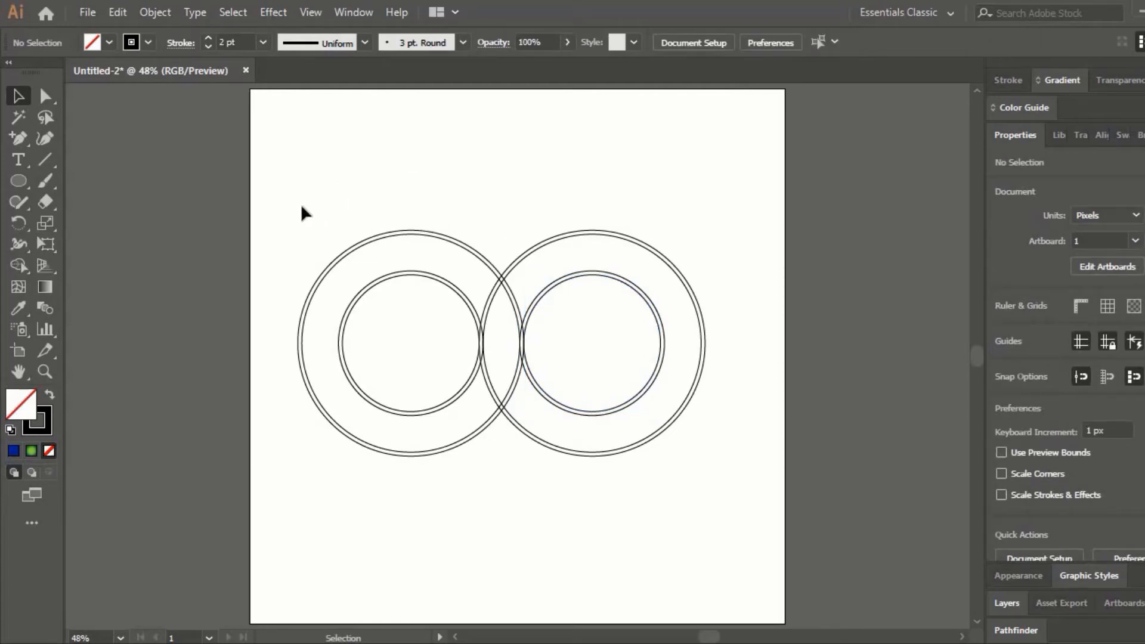
# - Select all the circles for the Shape Builder and set the fill colour to bluish violet
pyautogui.moveTo(298, 206); pyautogui.dragTo(734, 482)
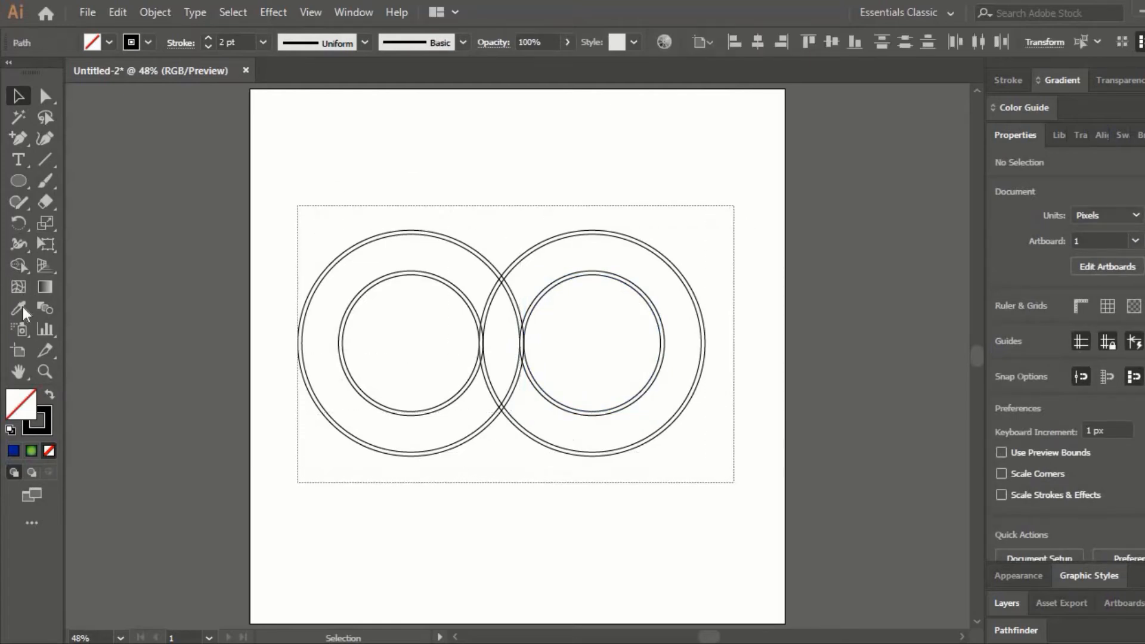
pyautogui.click(24, 271)
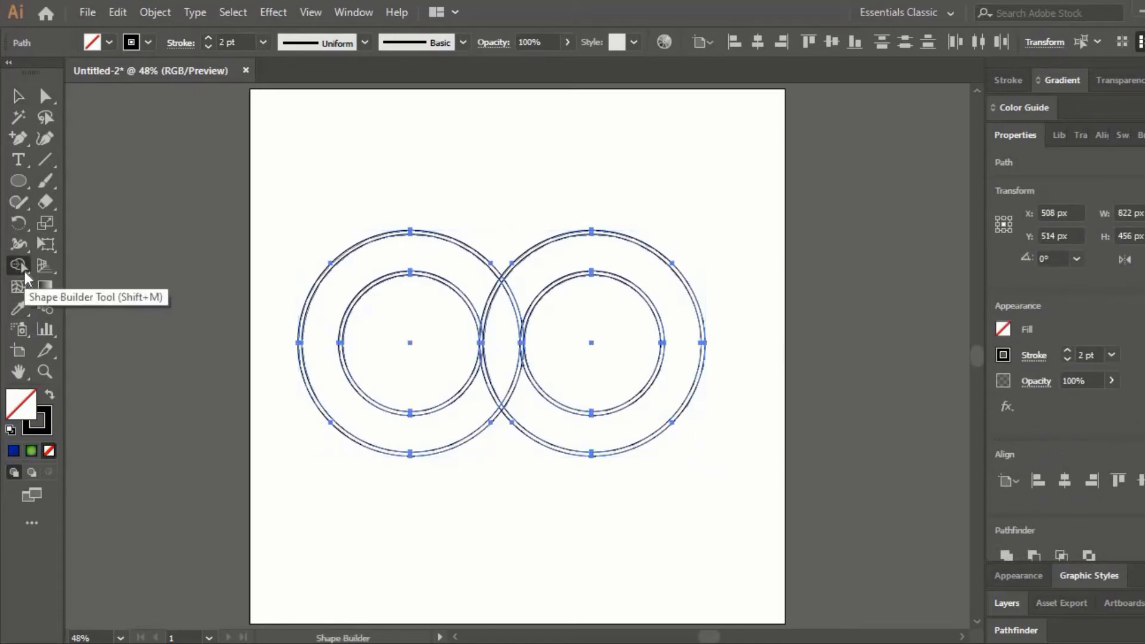
pyautogui.hotkey('ctrl', '=')
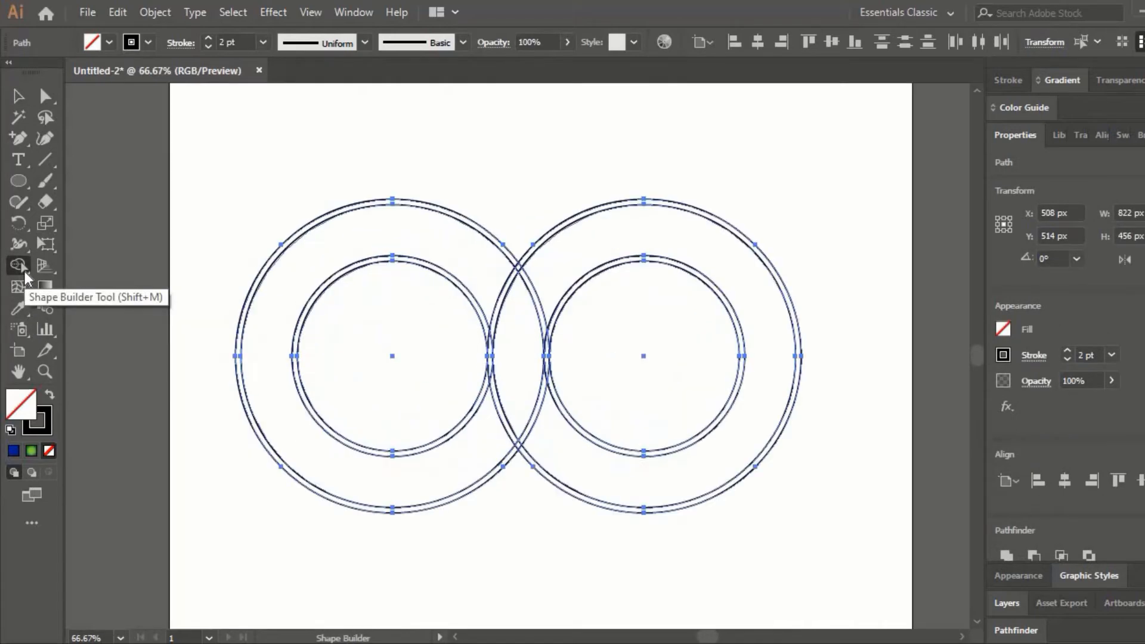
pyautogui.hotkey('ctrl', '=')
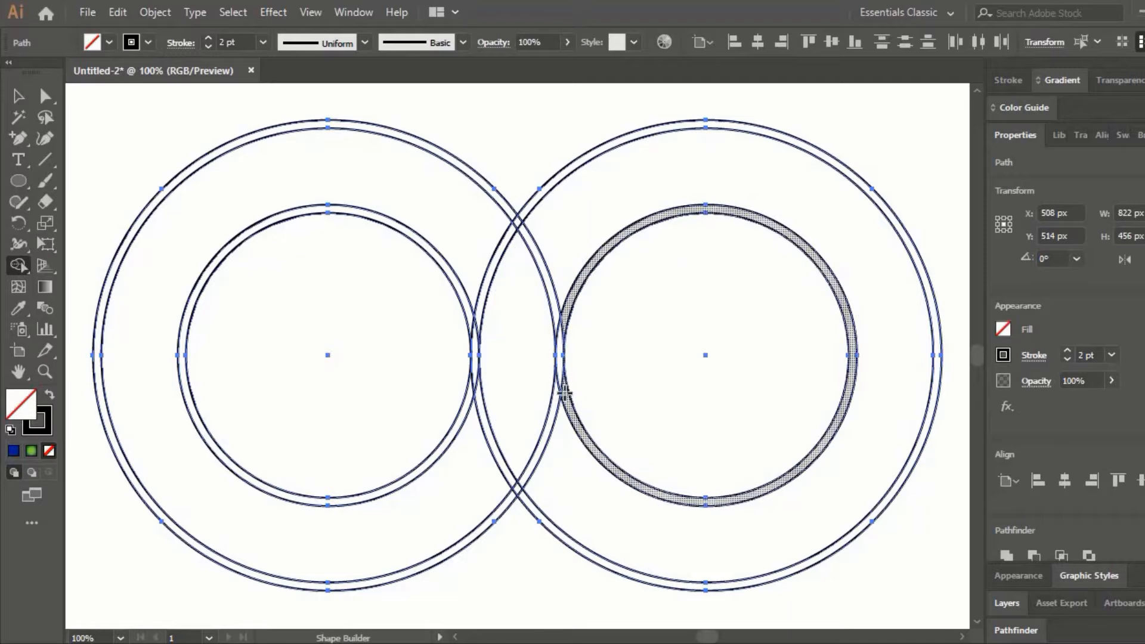
pyautogui.click(1002, 328)
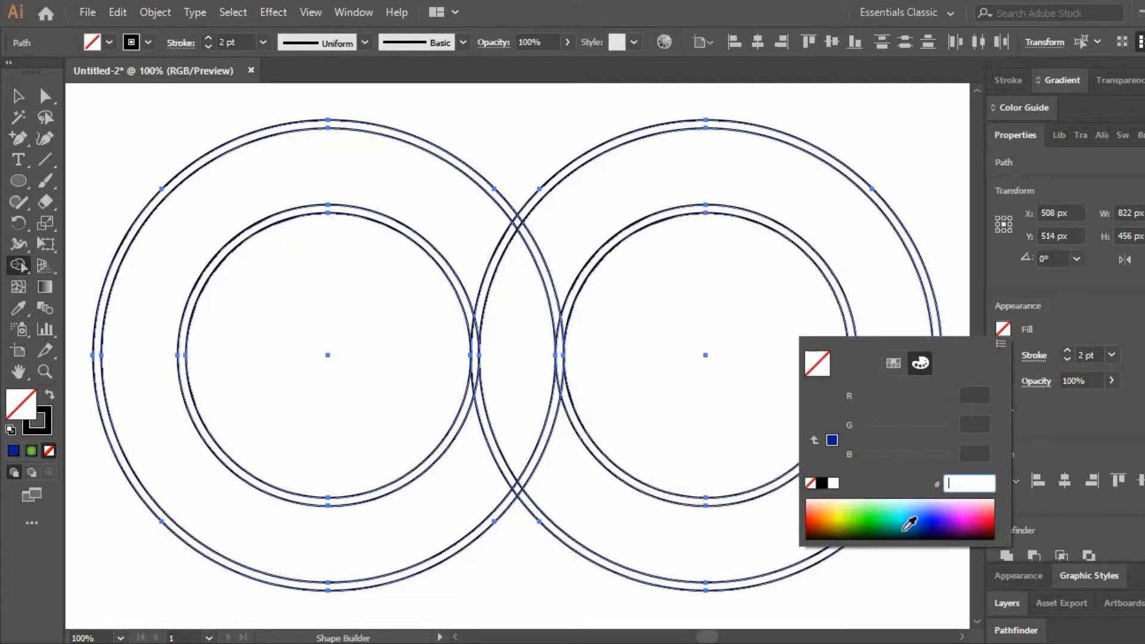
pyautogui.moveTo(906, 519); pyautogui.dragTo(920, 516)
pyautogui.moveTo(893, 429); pyautogui.dragTo(899, 403)
pyautogui.click(570, 292)
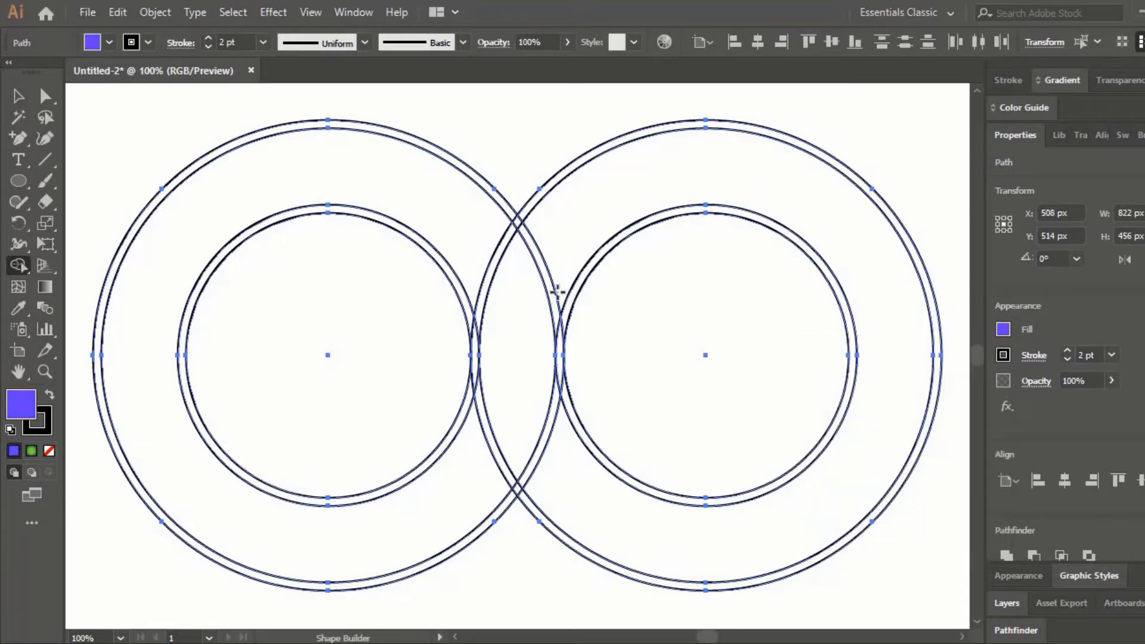
# - Merge the right inner ring band with the left outer ring band into one violet shape using the Shape Builder
pyautogui.click(587, 441)
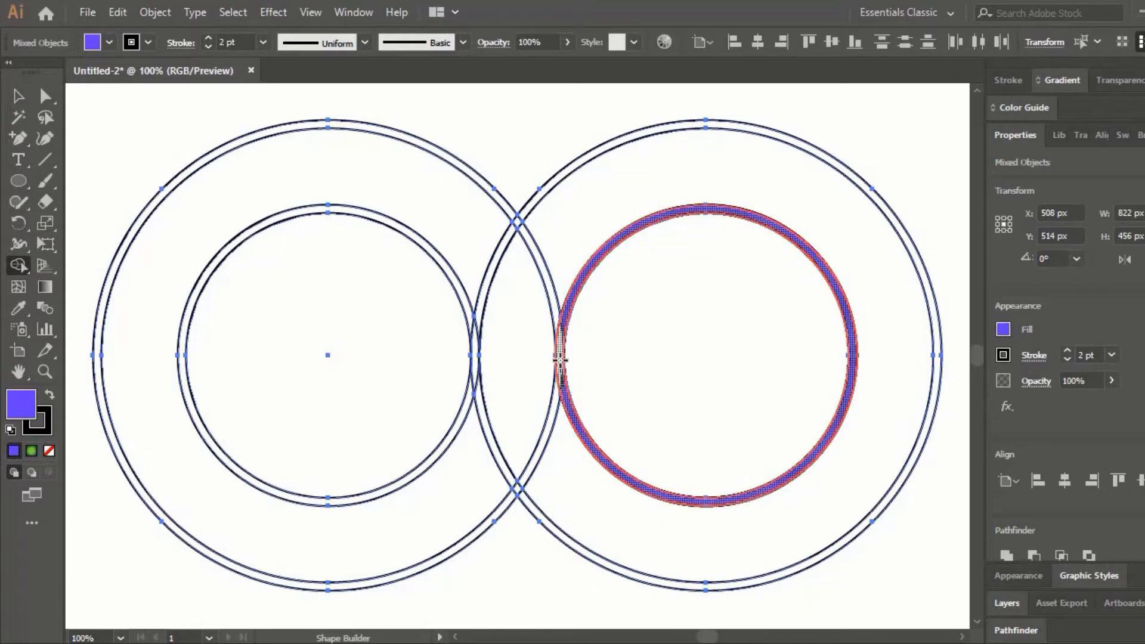
pyautogui.moveTo(558, 328); pyautogui.dragTo(555, 312)
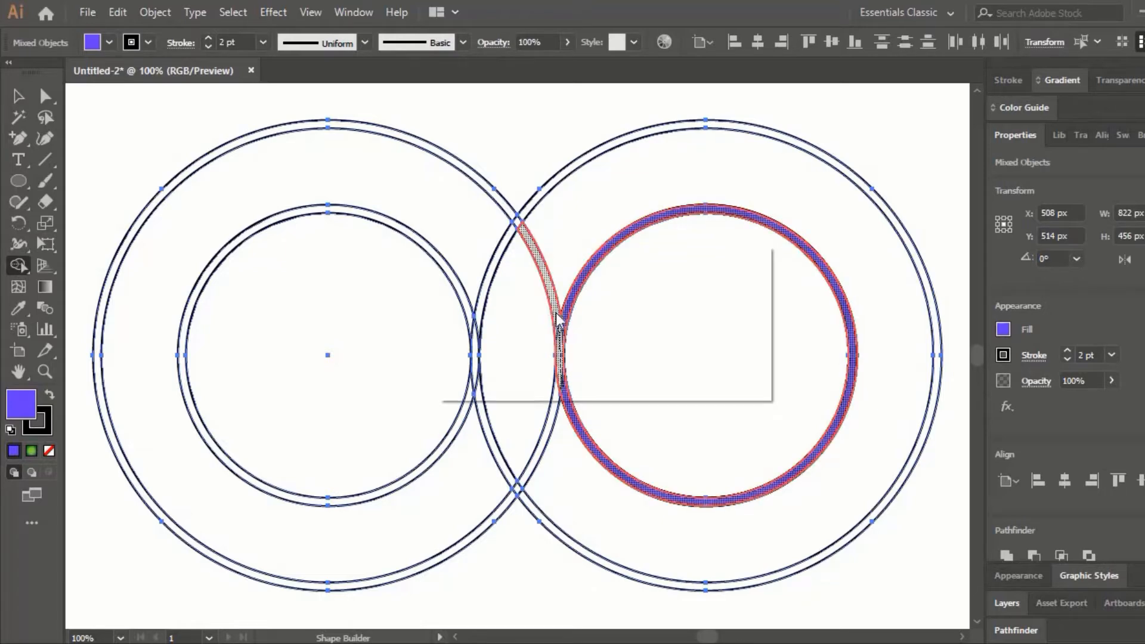
pyautogui.moveTo(524, 230); pyautogui.dragTo(509, 215)
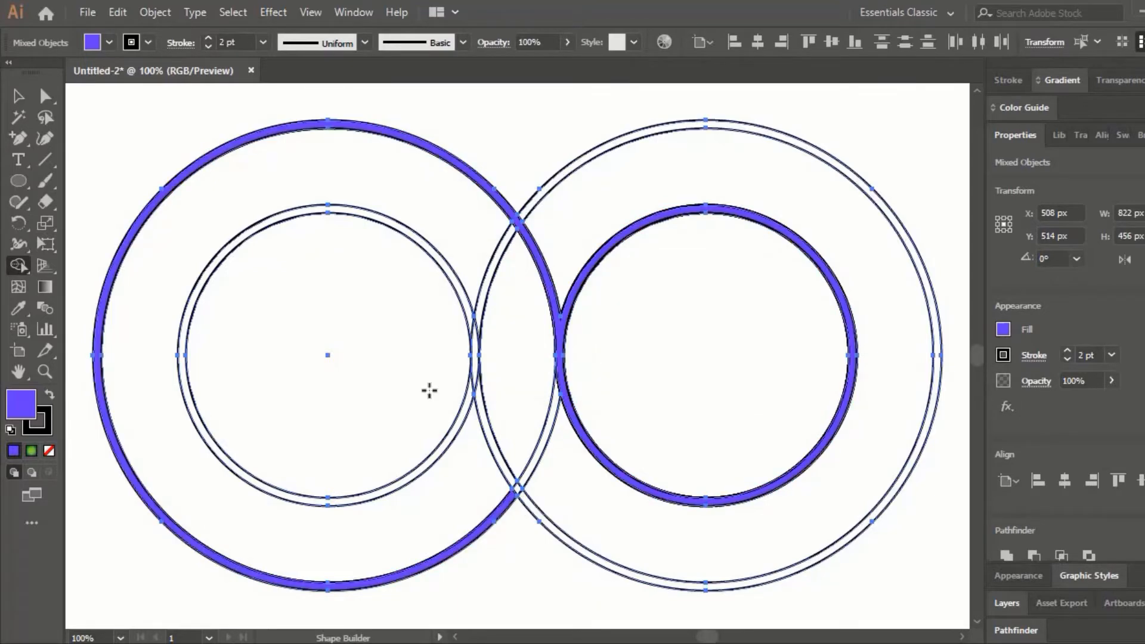
# - Merge the left inner ring band with the right outer ring band, joining them to the violet shape at both outer crossings
pyautogui.click(298, 212)
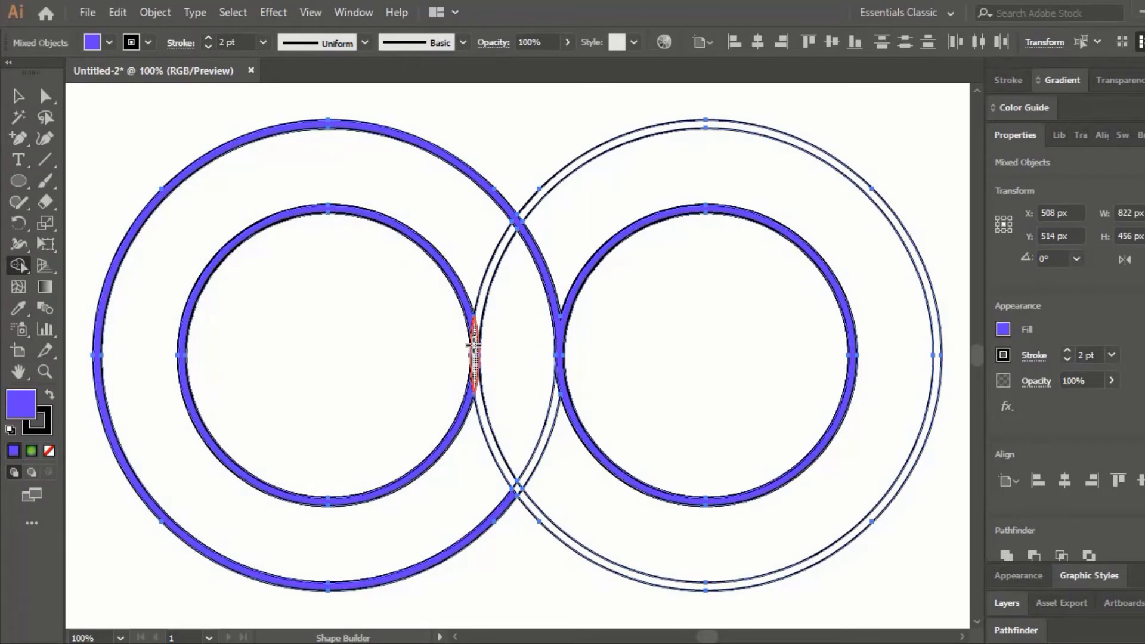
pyautogui.moveTo(474, 346); pyautogui.dragTo(472, 381)
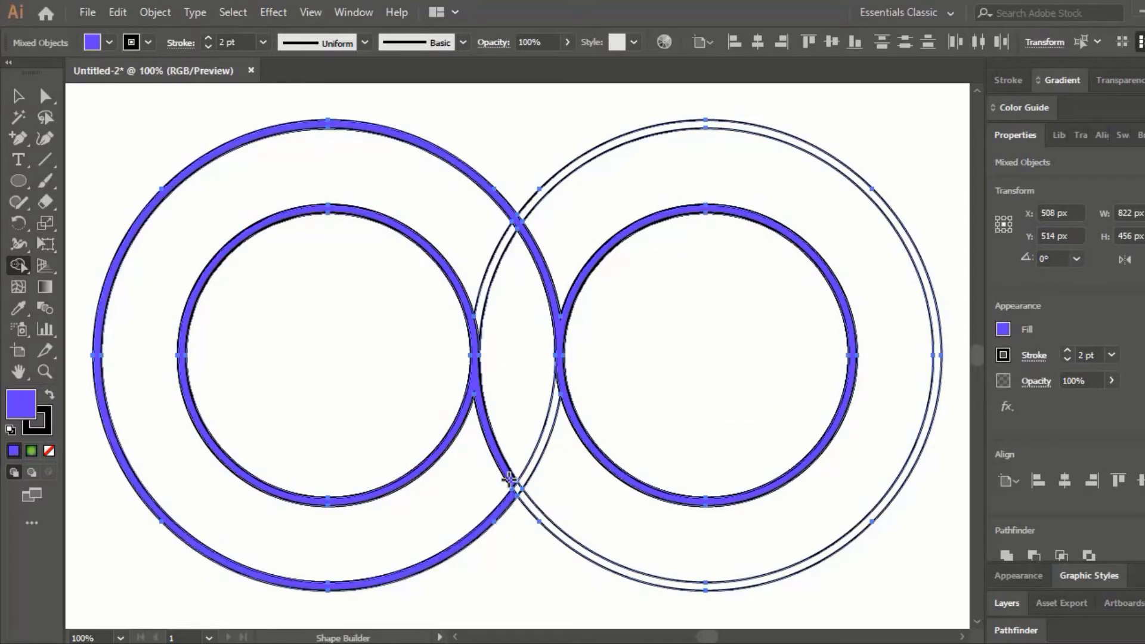
pyautogui.moveTo(512, 486); pyautogui.dragTo(519, 497)
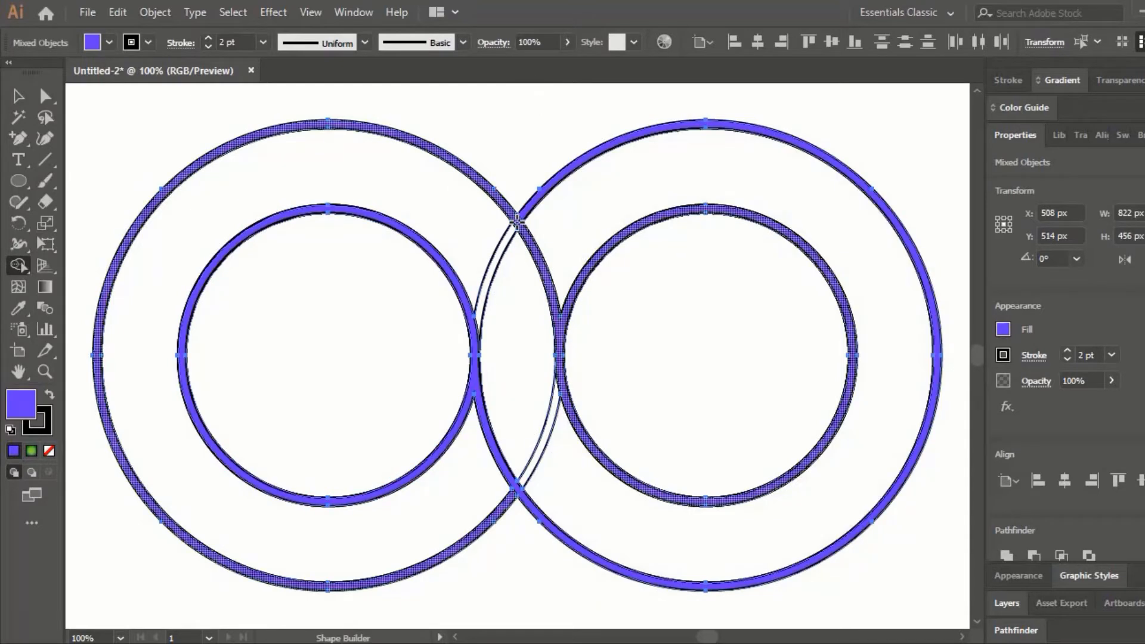
pyautogui.moveTo(515, 223); pyautogui.dragTo(522, 215)
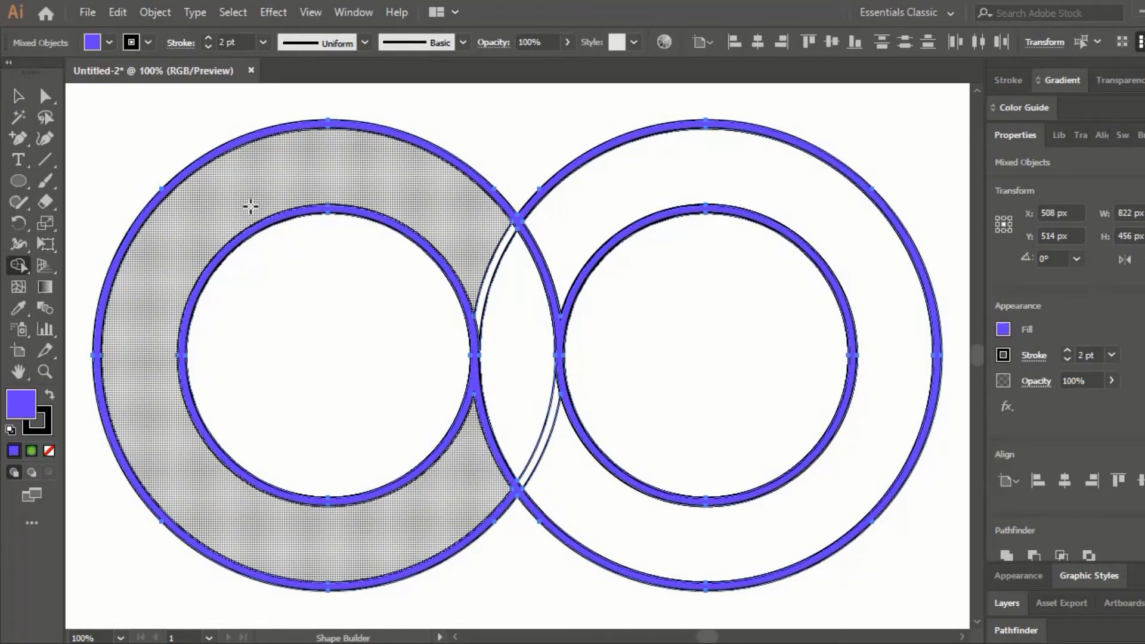
# - Move the merged violet ring shape down away from the leftover outline paths and delete those leftovers
pyautogui.click(21, 94)
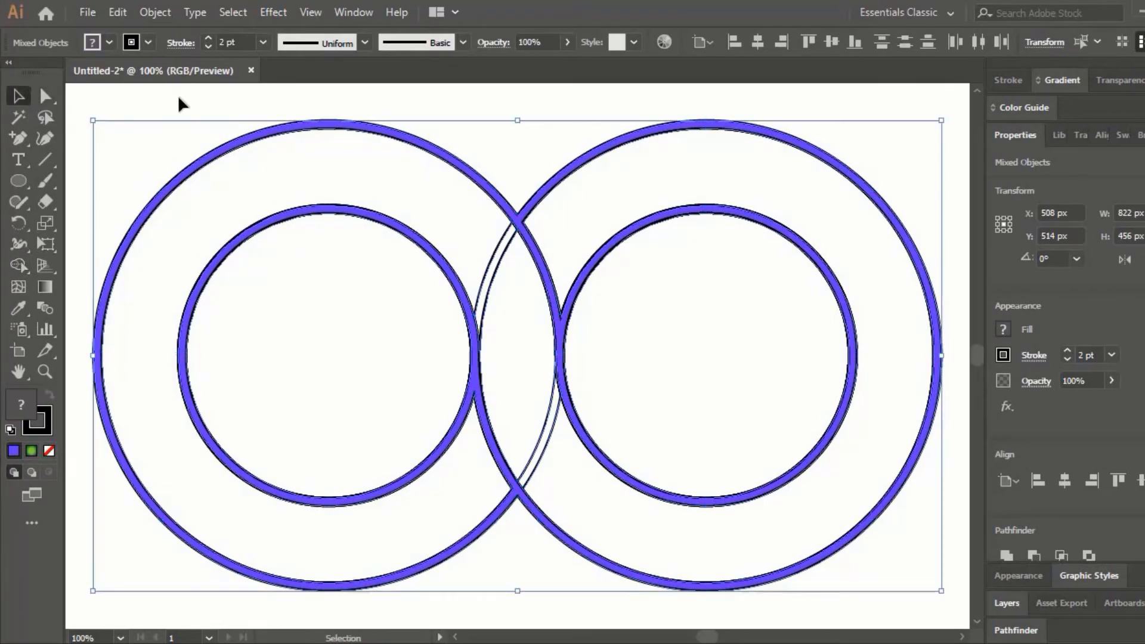
pyautogui.hotkey('ctrl', 'shift', 'a')
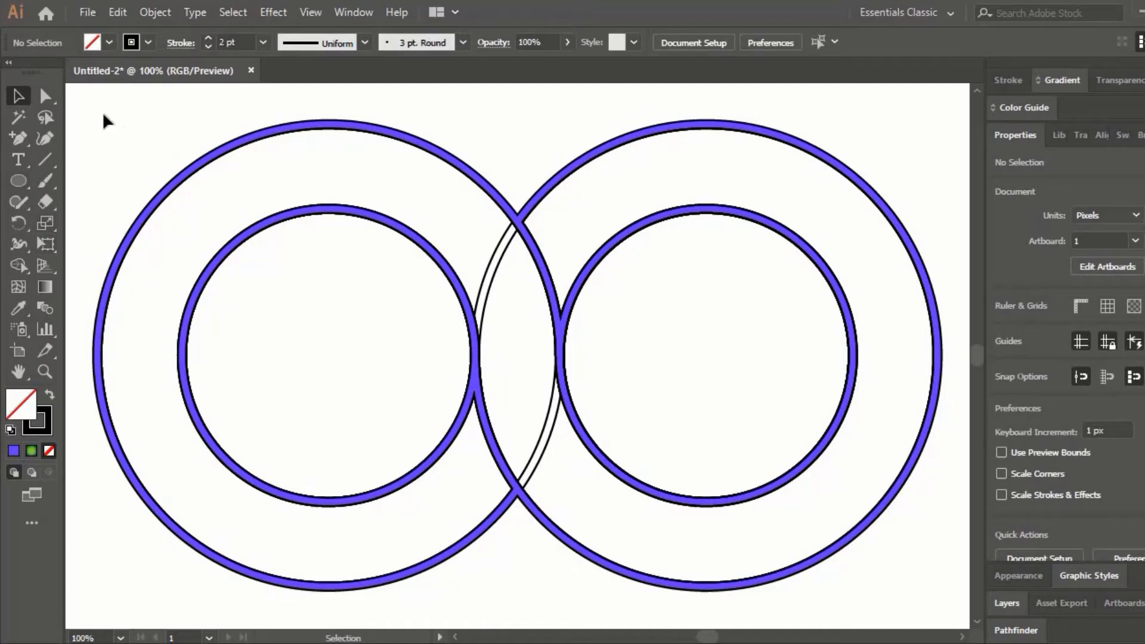
pyautogui.moveTo(102, 112); pyautogui.dragTo(226, 107)
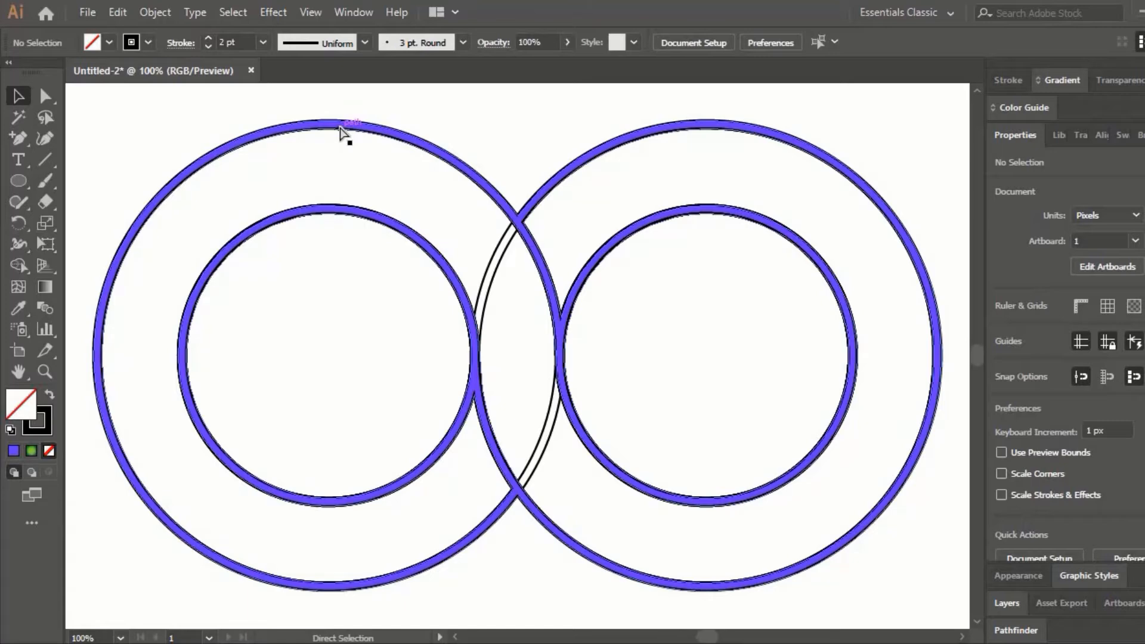
pyautogui.hotkey('ctrl', '-')
pyautogui.hotkey('ctrl', '-')
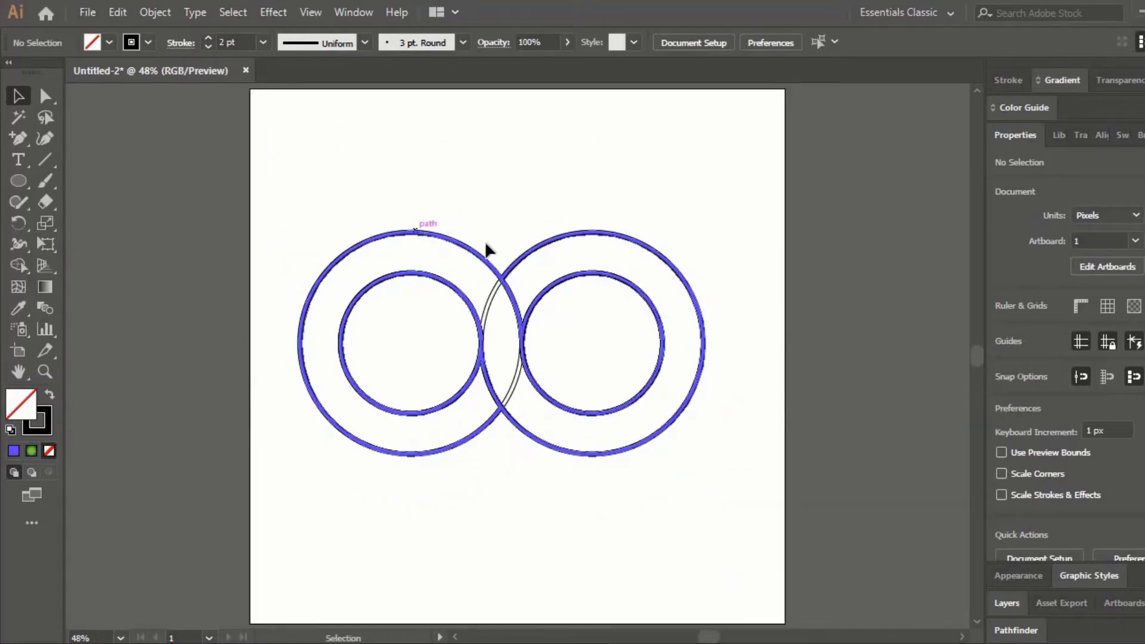
pyautogui.click(502, 281)
pyautogui.moveTo(521, 382); pyautogui.dragTo(512, 511)
pyautogui.moveTo(293, 197); pyautogui.dragTo(762, 437)
pyautogui.press('Delete')
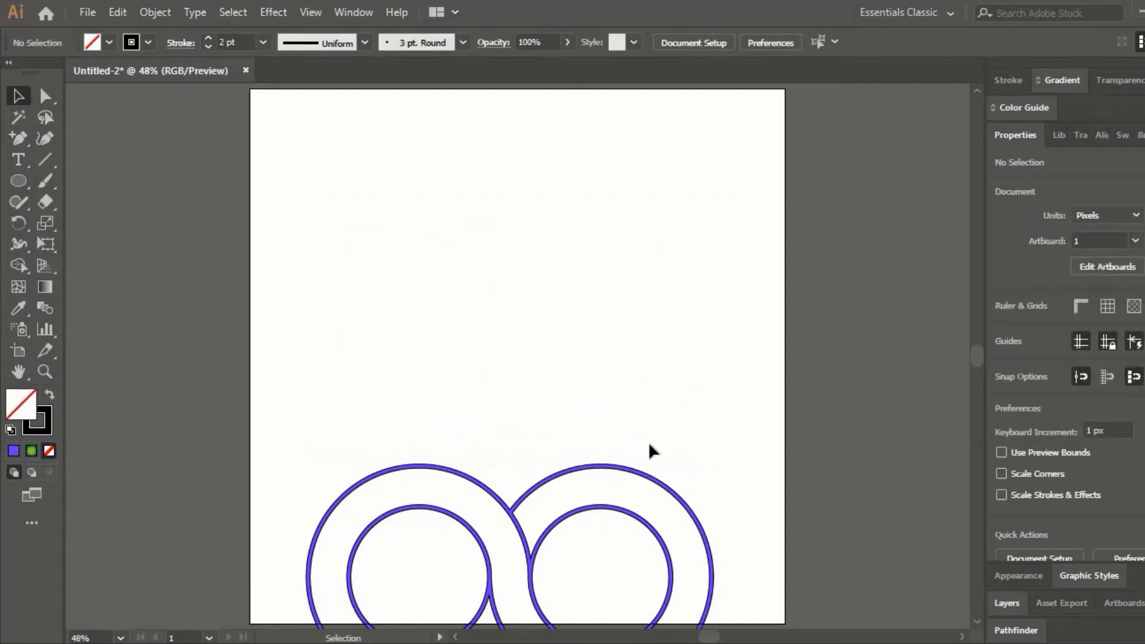
# - Move the ring shape back up on the artboard and scale it down proportionally to about 530 by 294 px
pyautogui.moveTo(643, 471); pyautogui.dragTo(642, 222)
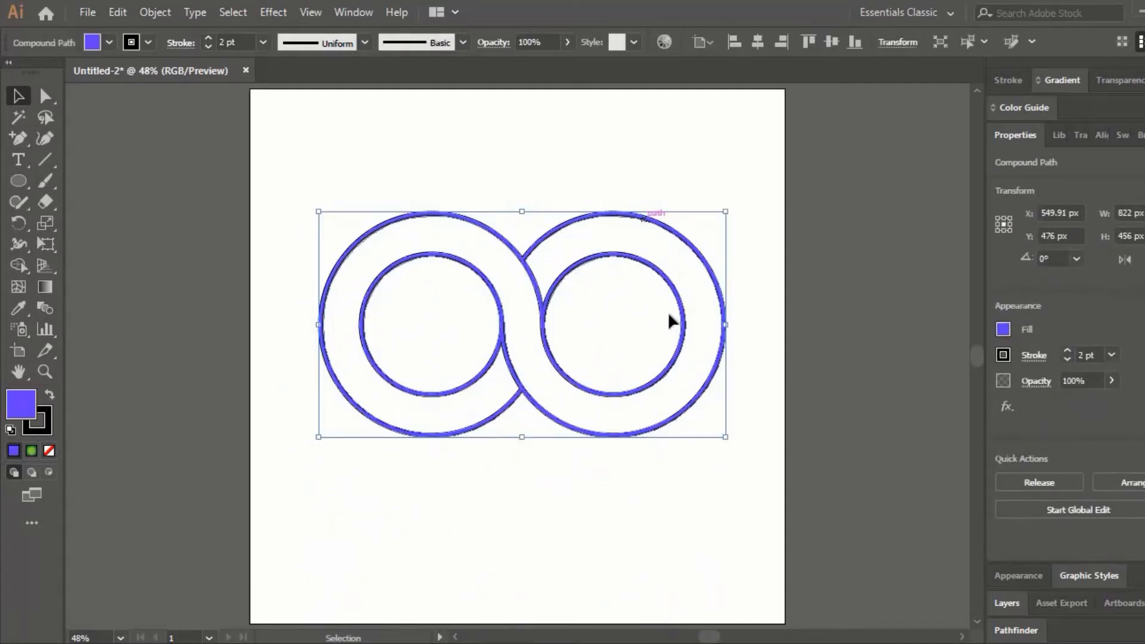
pyautogui.moveTo(725, 437); pyautogui.dragTo(654, 397)
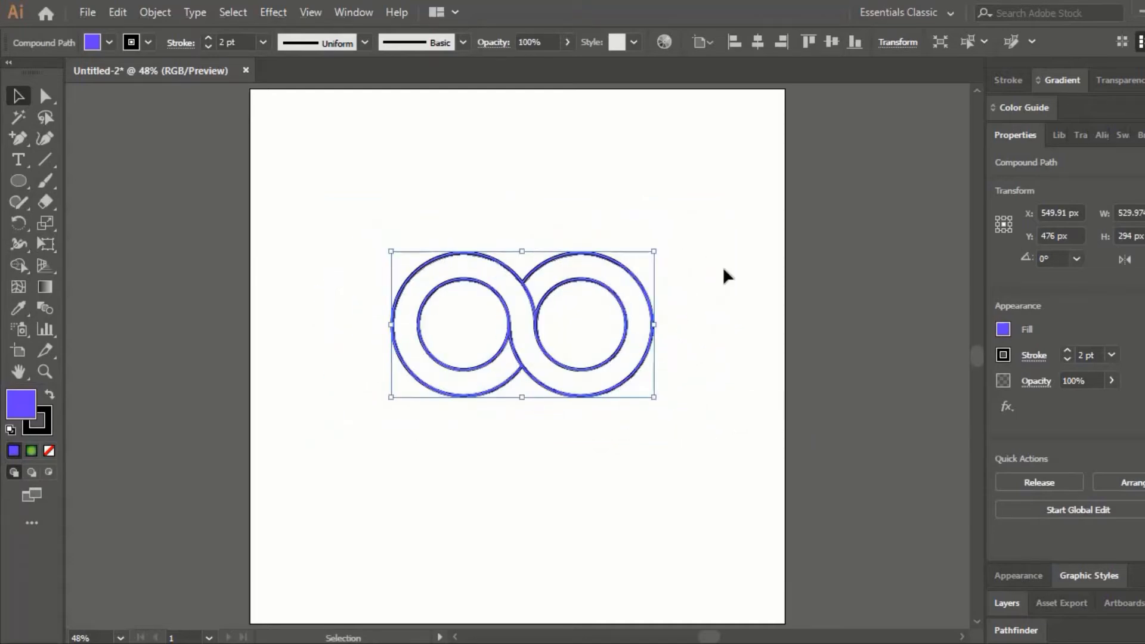
# - Fill the ring shape with the white-to-black linear gradient swatch
pyautogui.moveTo(354, 216); pyautogui.dragTo(642, 435)
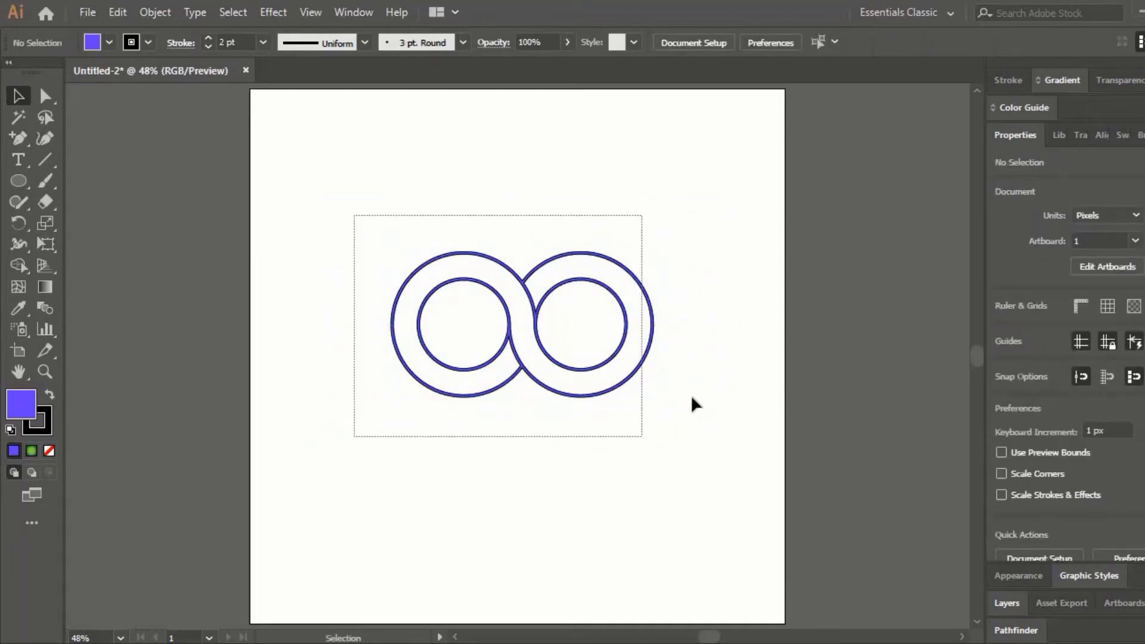
pyautogui.click(1006, 329)
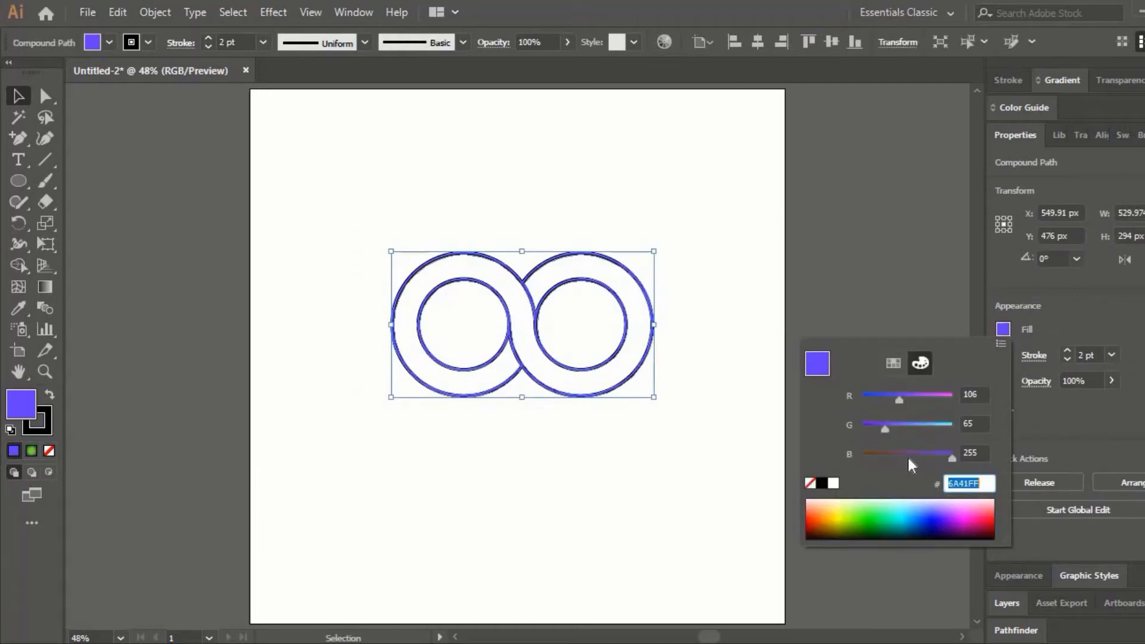
pyautogui.click(897, 363)
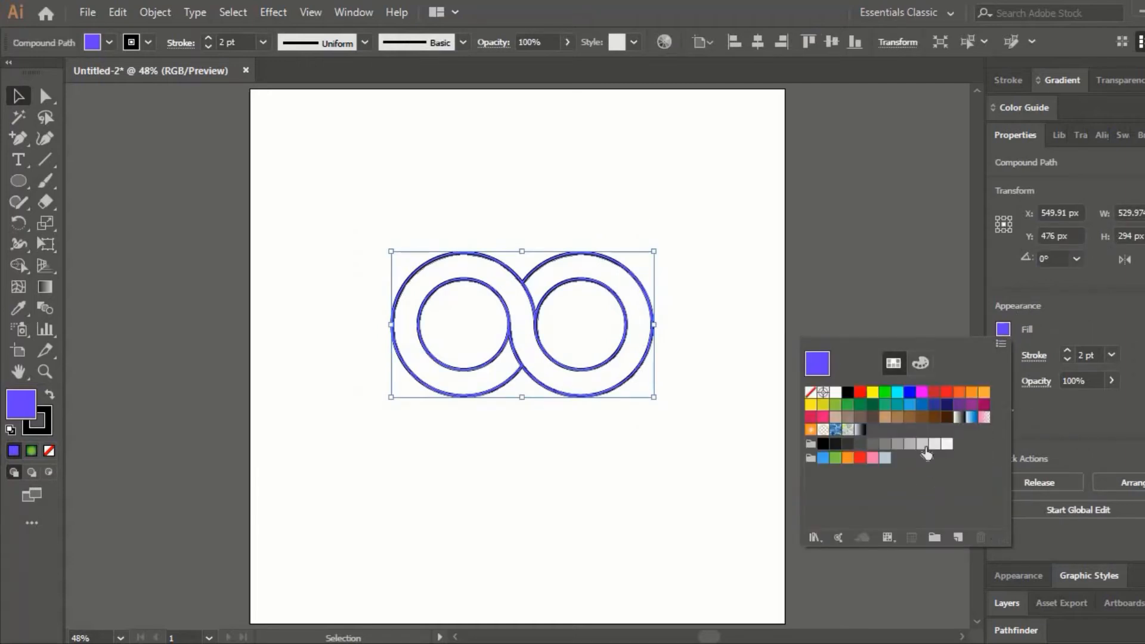
pyautogui.click(898, 405)
pyautogui.click(885, 404)
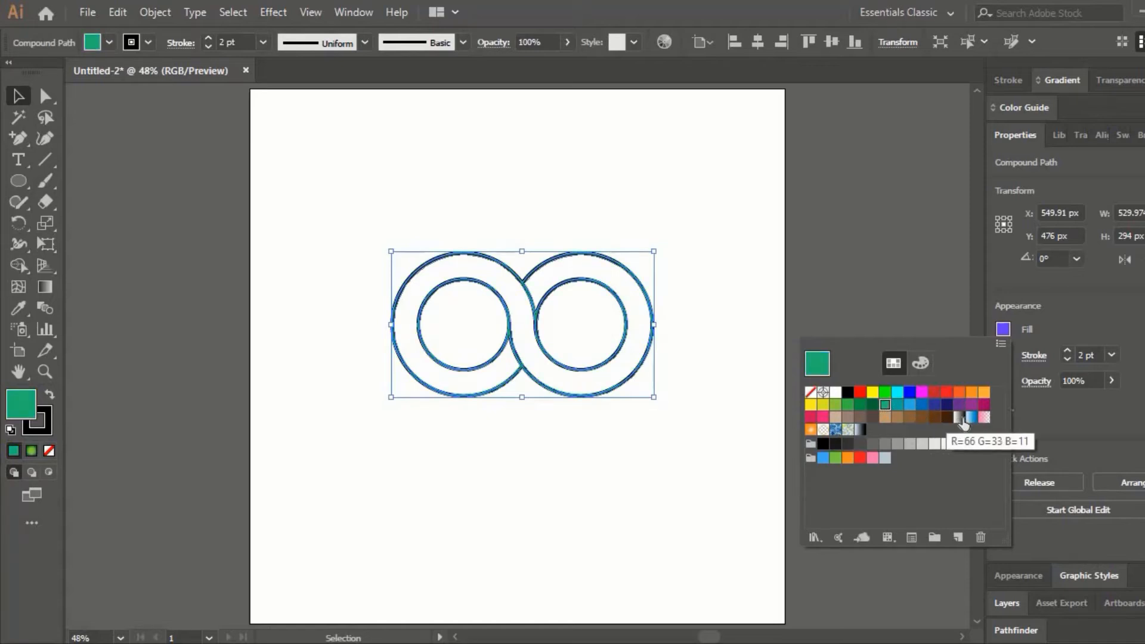
pyautogui.click(971, 416)
pyautogui.click(958, 417)
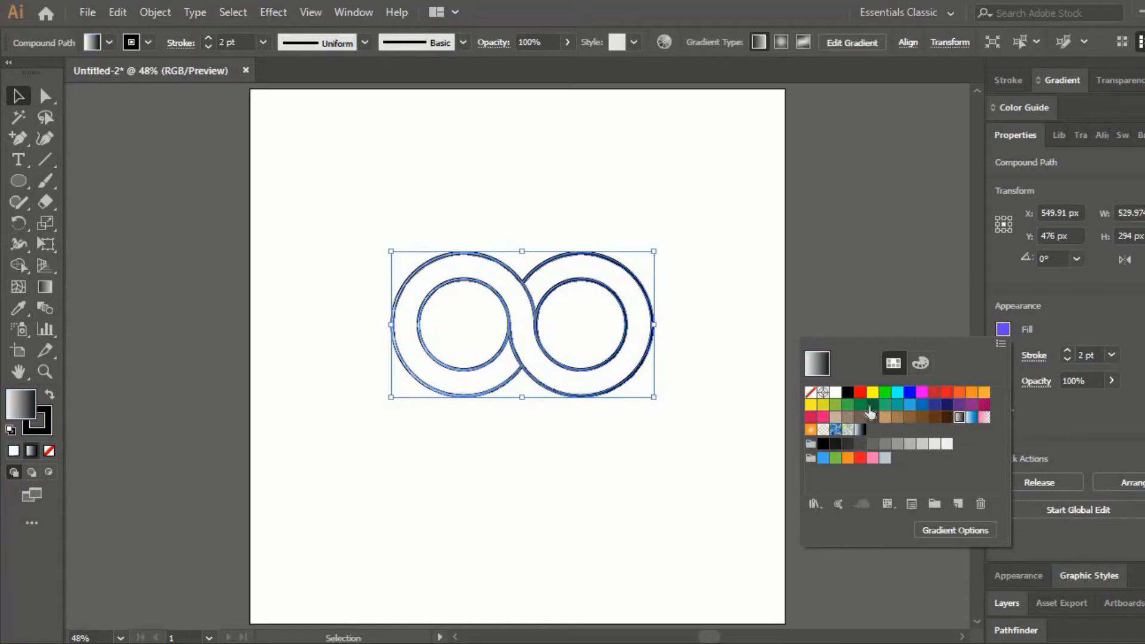
pyautogui.click(692, 288)
pyautogui.click(694, 288)
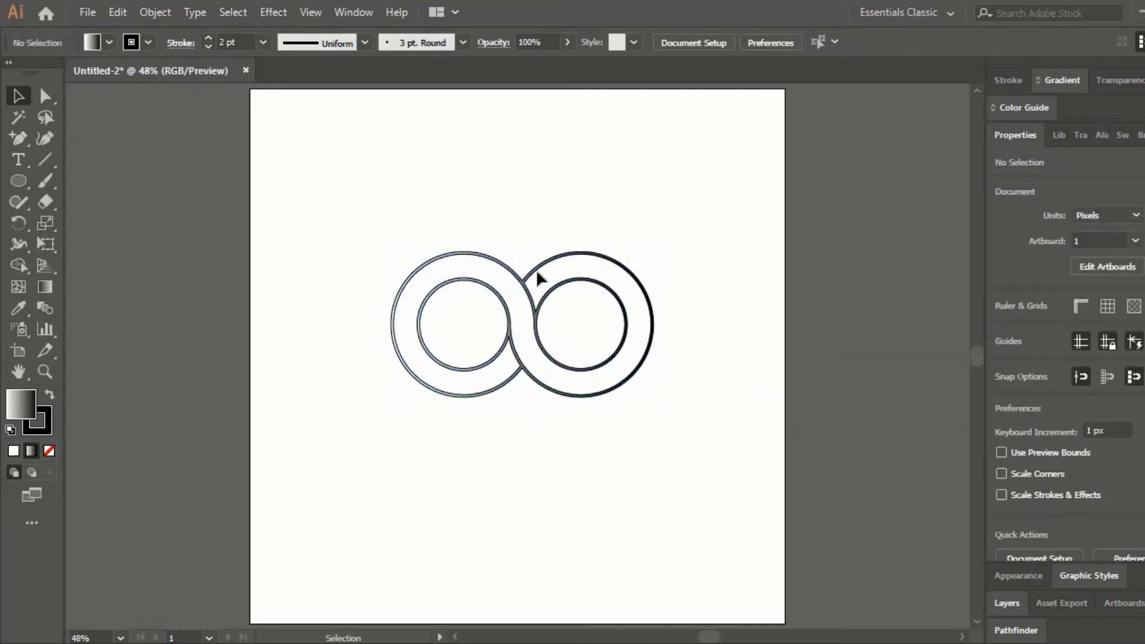
# - Remove the black stroke from the ring shape
pyautogui.moveTo(340, 189); pyautogui.dragTo(687, 473)
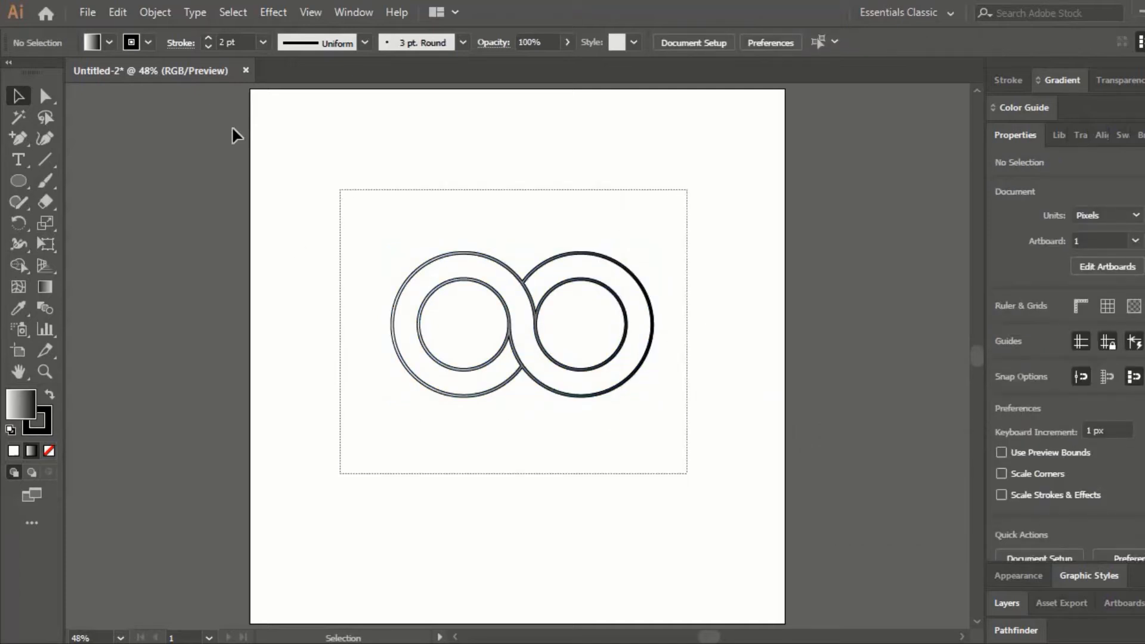
pyautogui.click(148, 43)
pyautogui.click(12, 73)
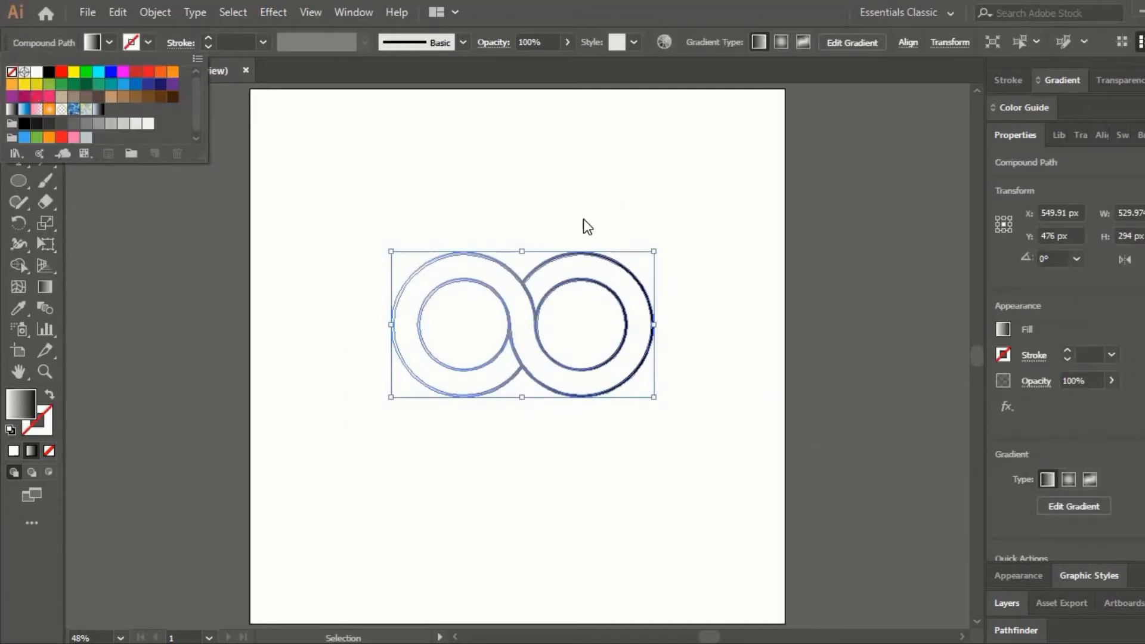
pyautogui.click(609, 223)
pyautogui.click(609, 223)
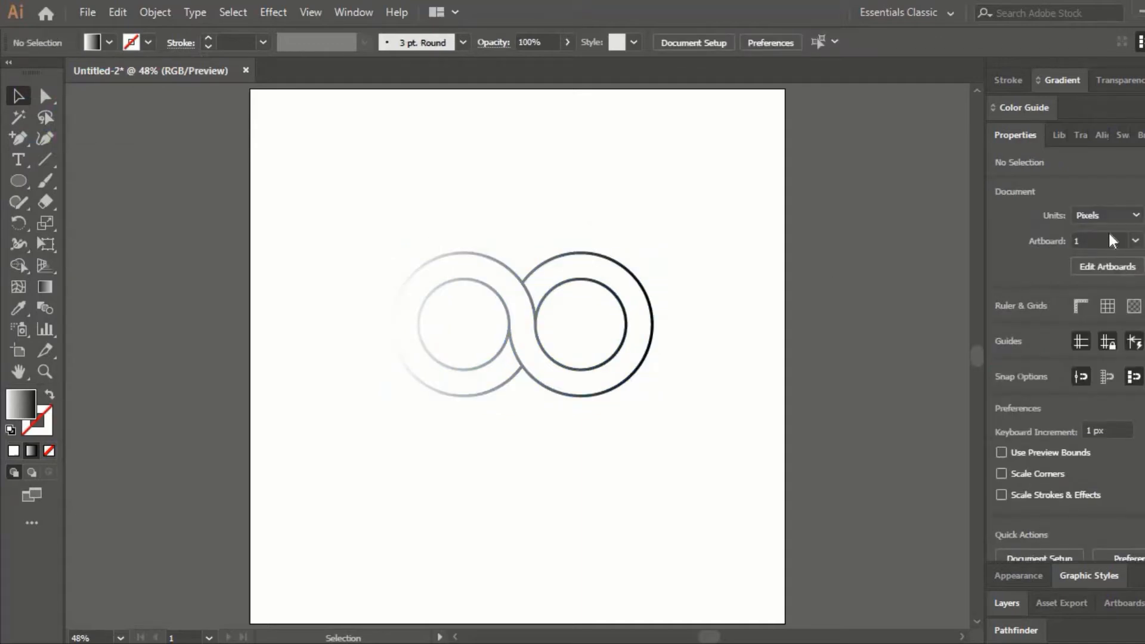
# - Change the ring shape's gradient type to radial, with the Gradient tool active on it
pyautogui.click(1058, 84)
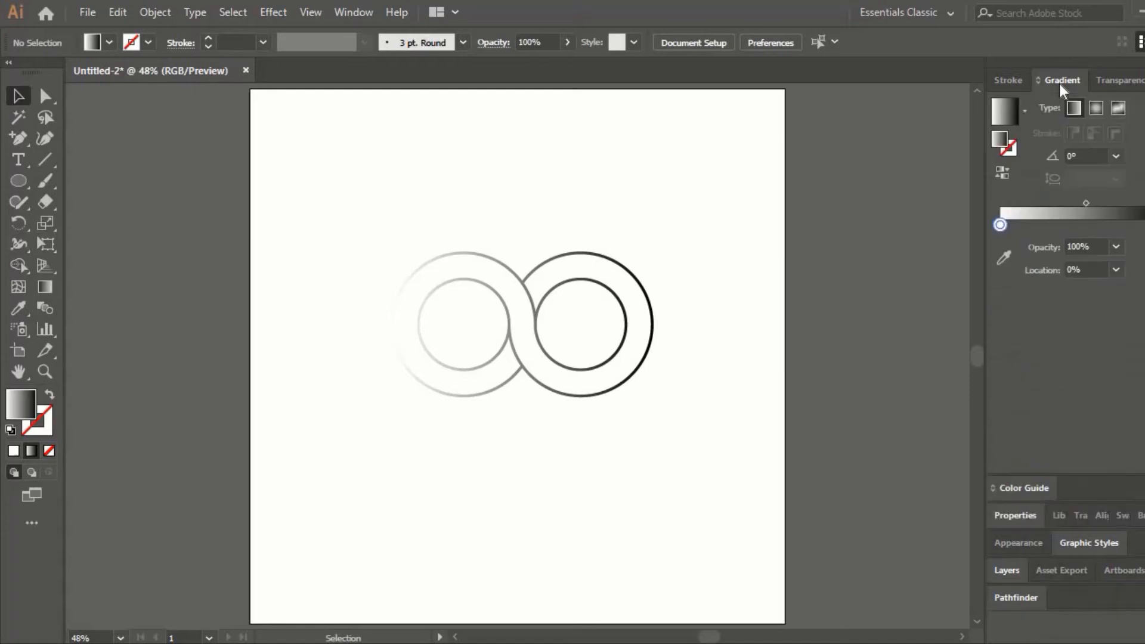
pyautogui.click(1096, 105)
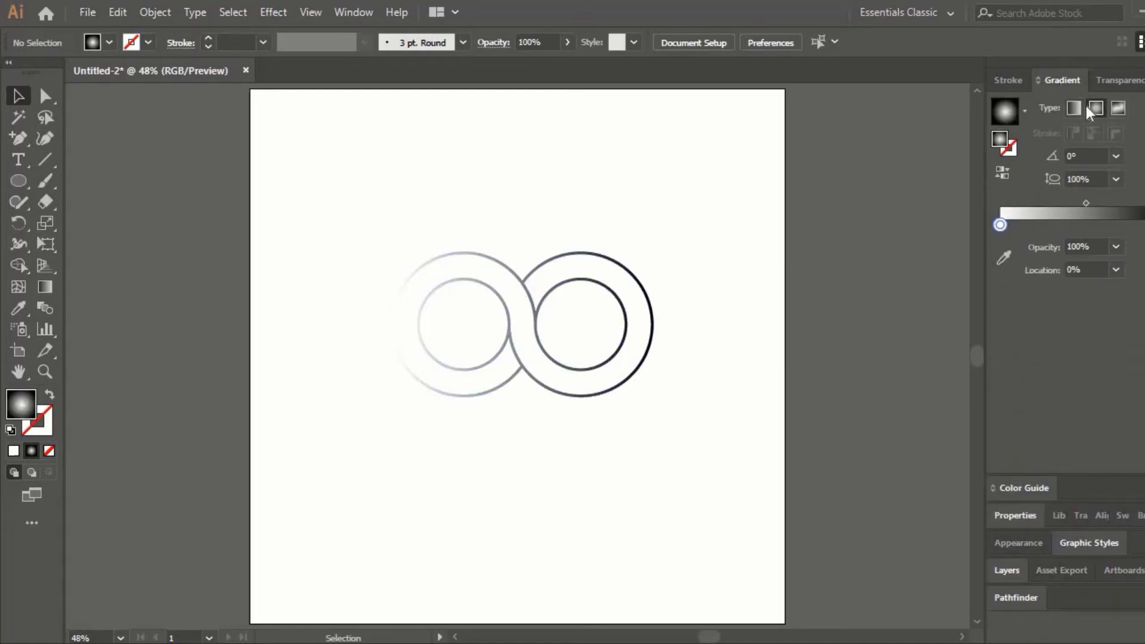
pyautogui.click(45, 292)
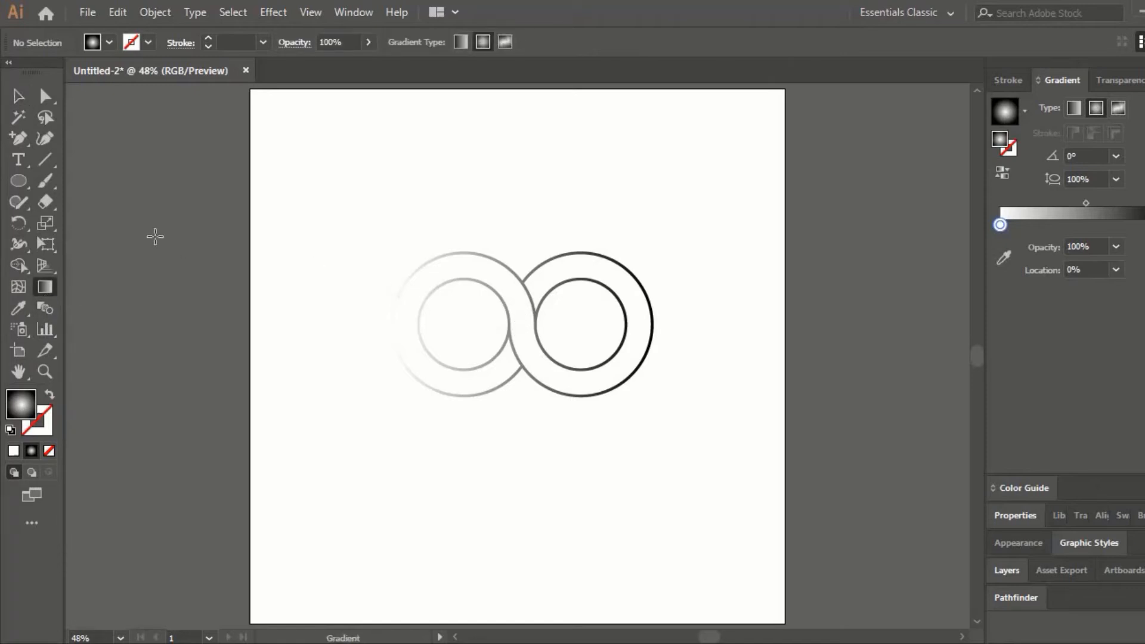
pyautogui.moveTo(361, 236); pyautogui.dragTo(656, 455)
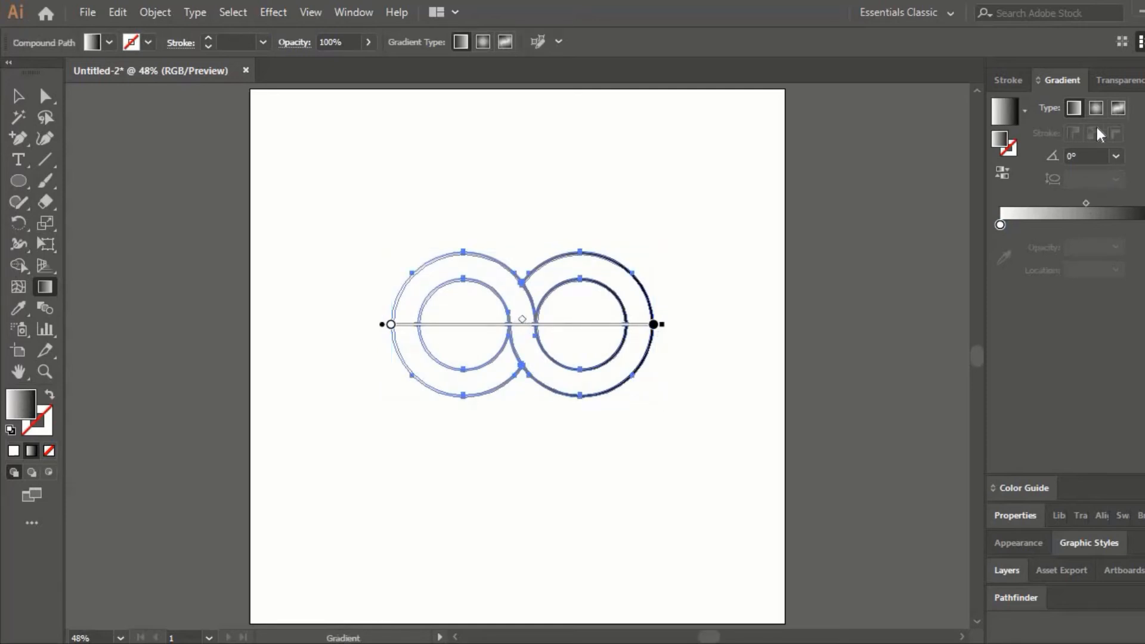
pyautogui.click(1096, 108)
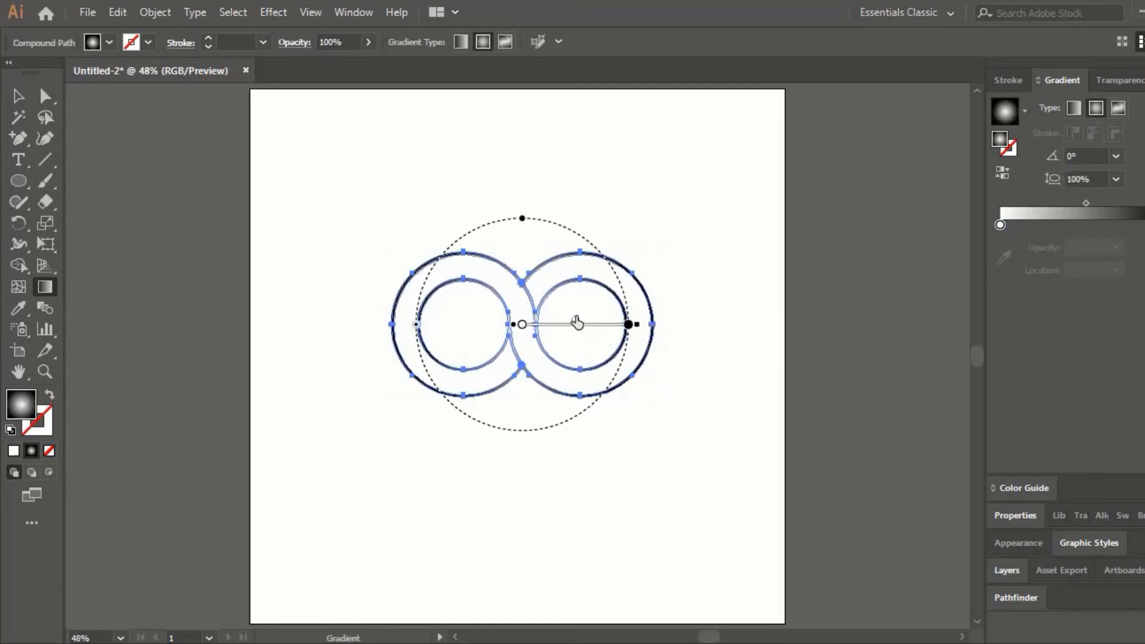
# - Set the radial gradient's outer colour stop to the dark green swatch
pyautogui.click(628, 325)
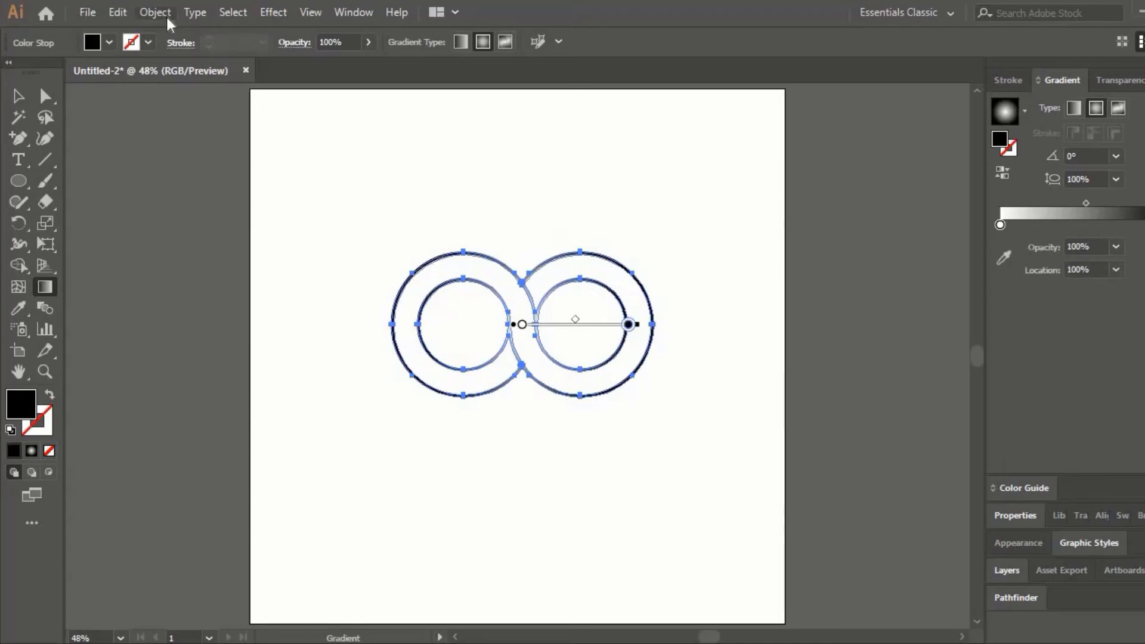
pyautogui.click(109, 43)
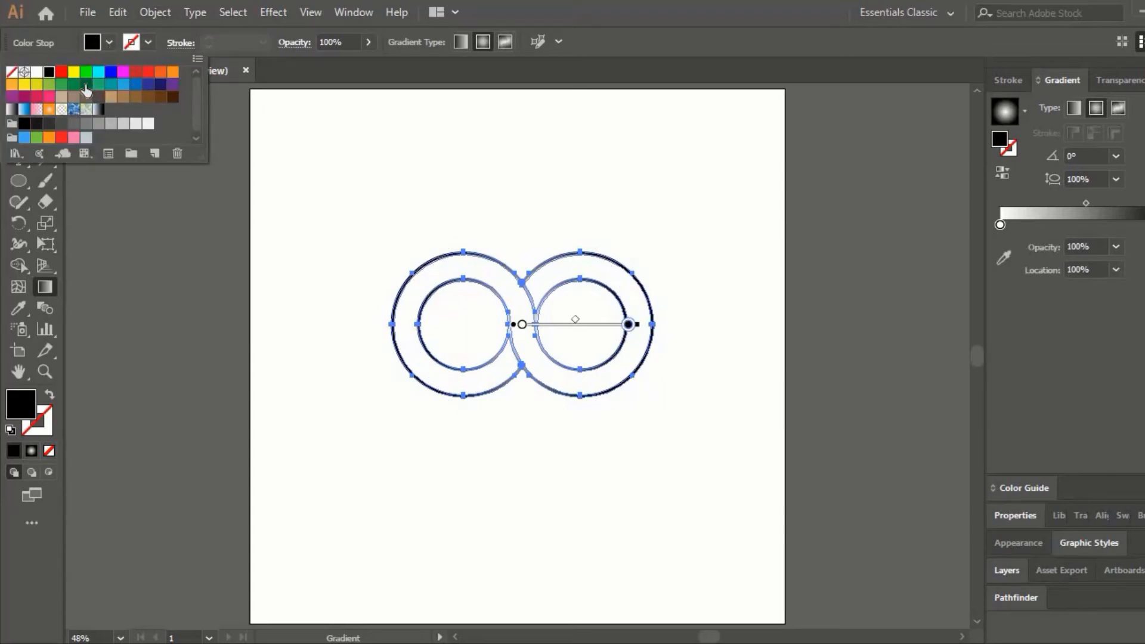
pyautogui.click(87, 85)
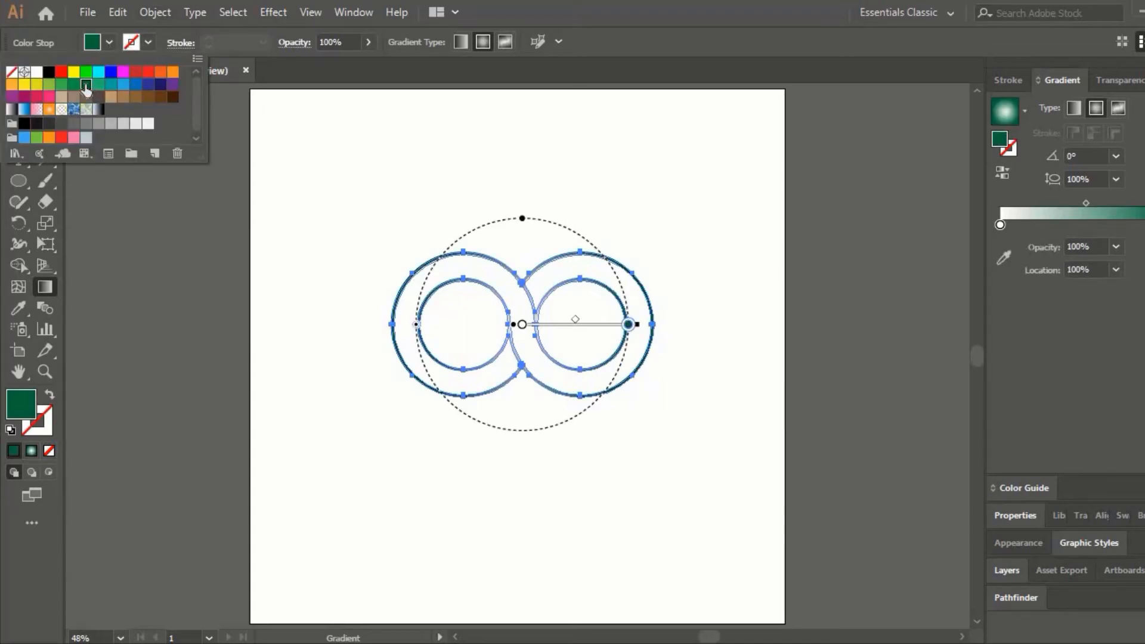
# - Set the radial gradient's centre colour stop to light green (R=140 G=198 B=63) and shift the gradient midpoint slightly outward
pyautogui.click(522, 325)
pyautogui.click(522, 325)
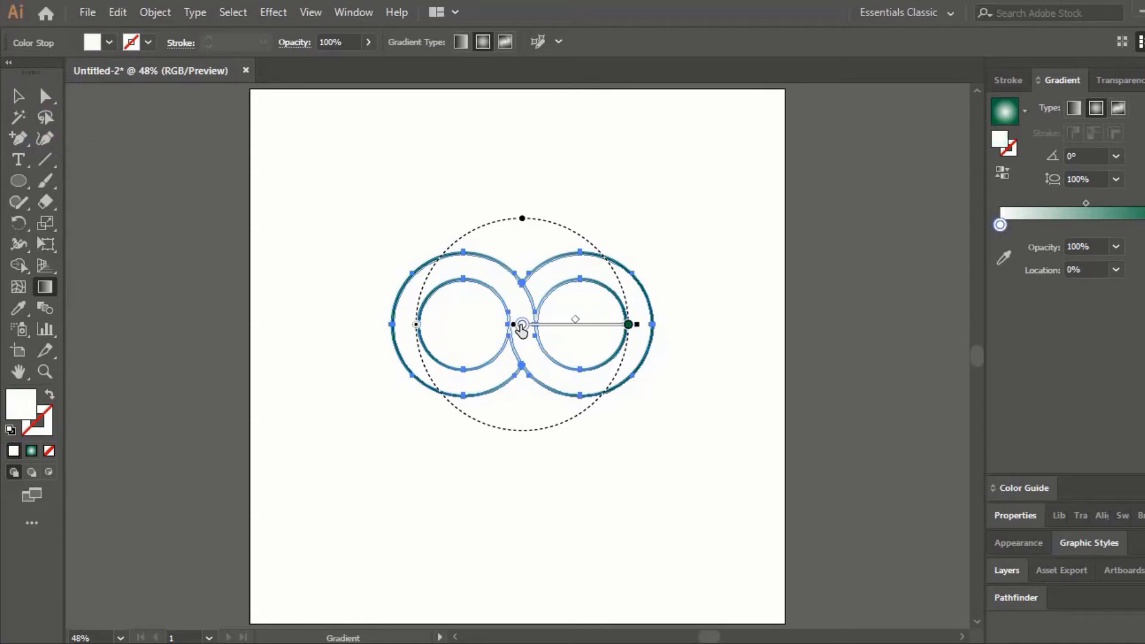
pyautogui.click(109, 43)
pyautogui.click(49, 85)
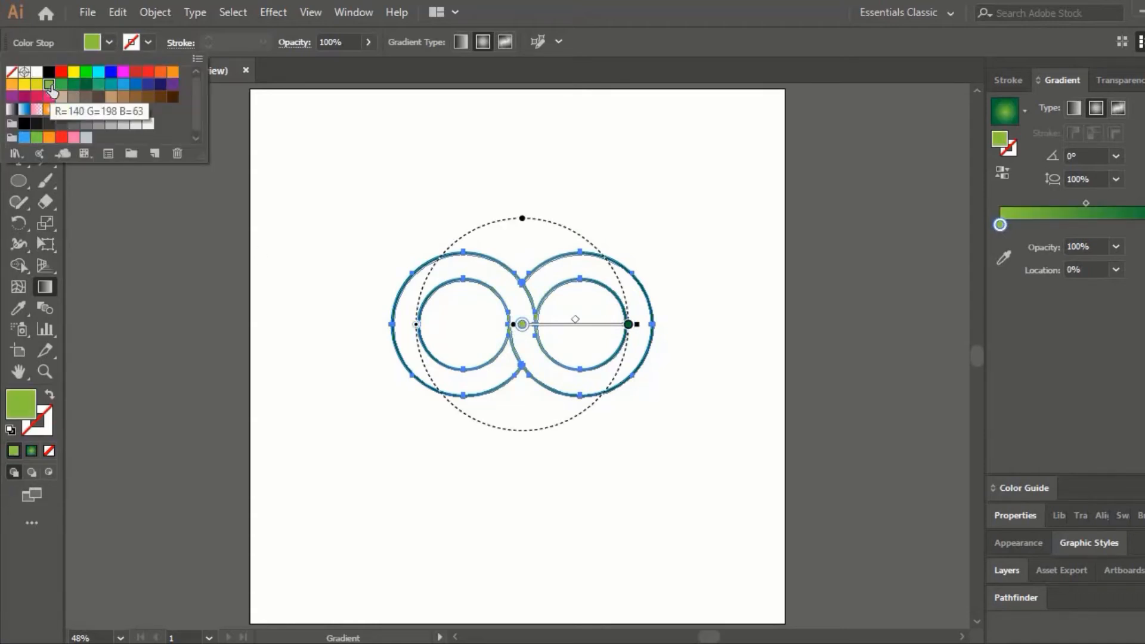
pyautogui.click(577, 321)
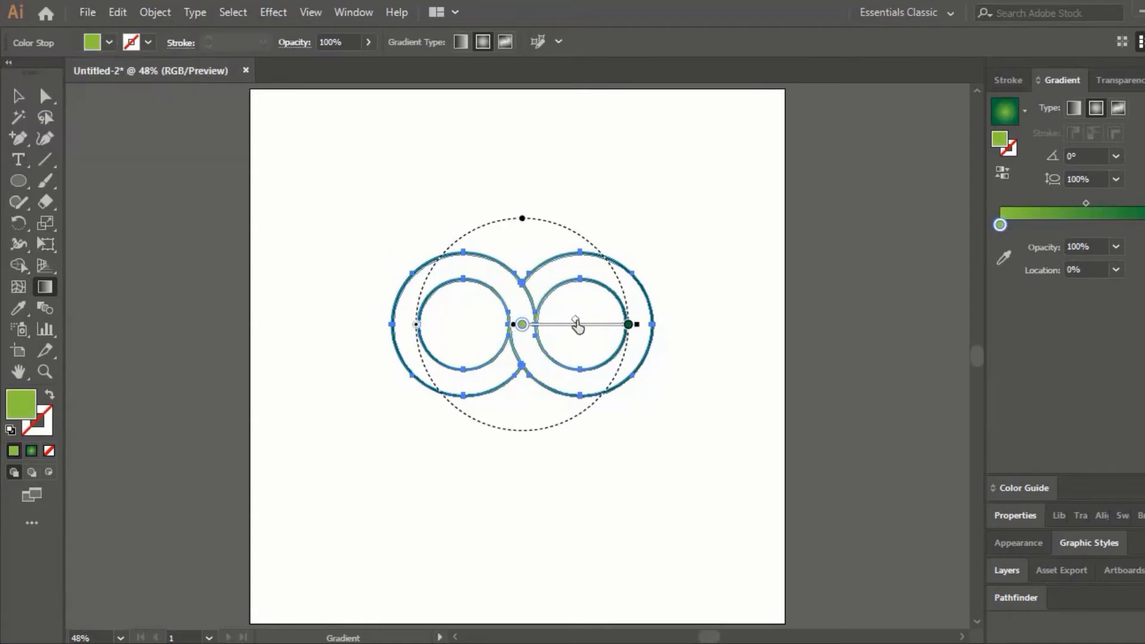
pyautogui.moveTo(578, 322); pyautogui.dragTo(589, 322)
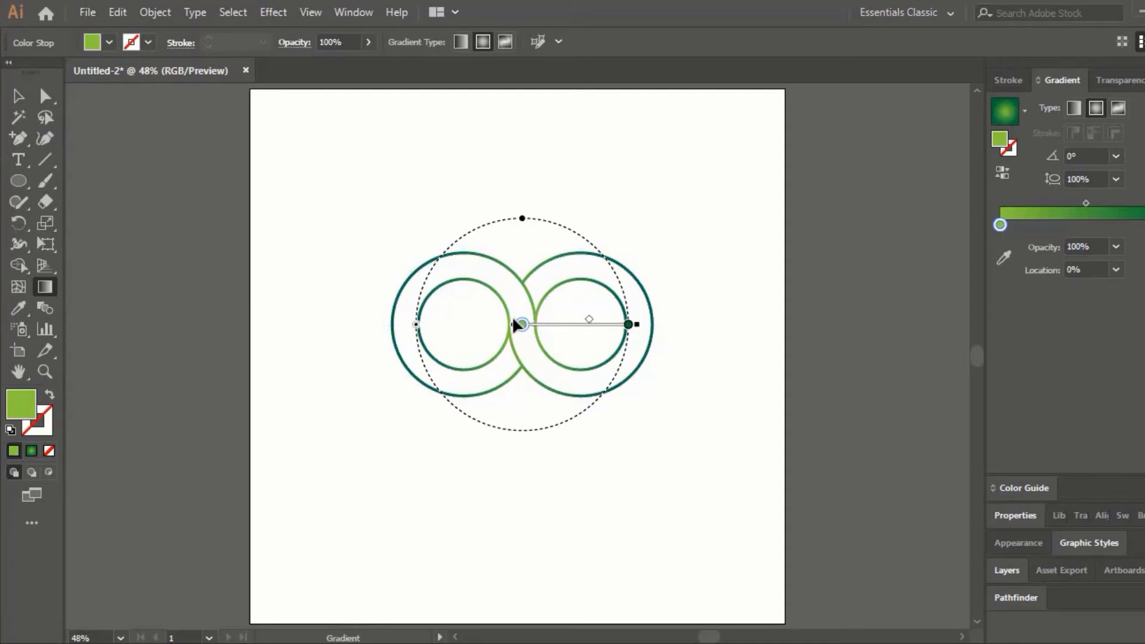
# - Refine the rings' radial gradient: move the light green stop to 28.11%, shift the midpoint outward and slightly enlarge the gradient radius
pyautogui.click(18, 96)
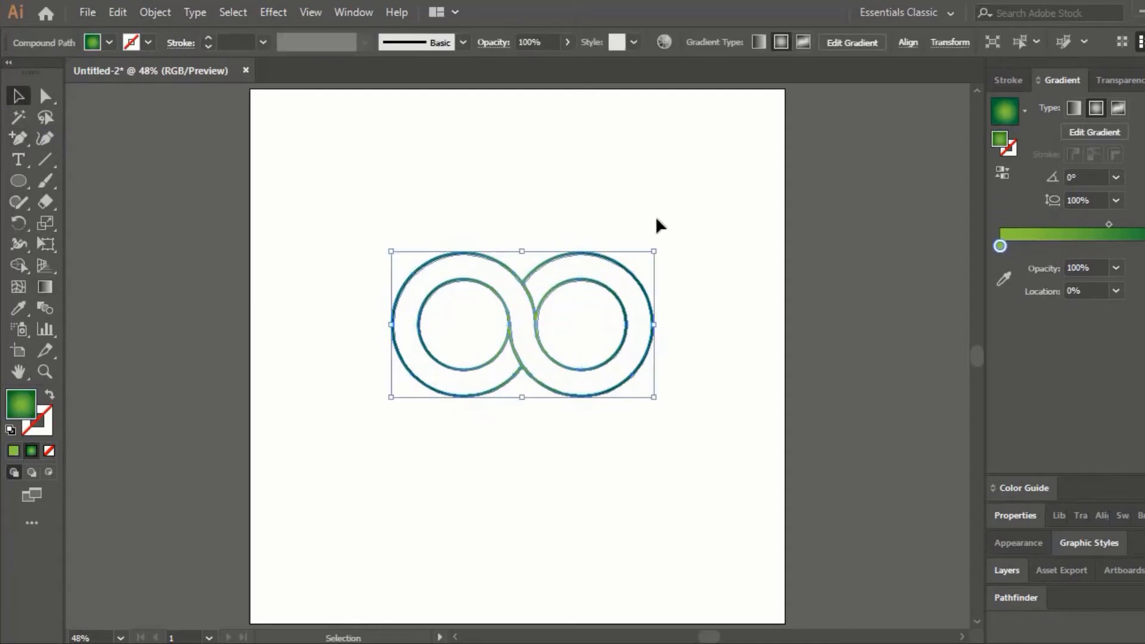
pyautogui.click(656, 219)
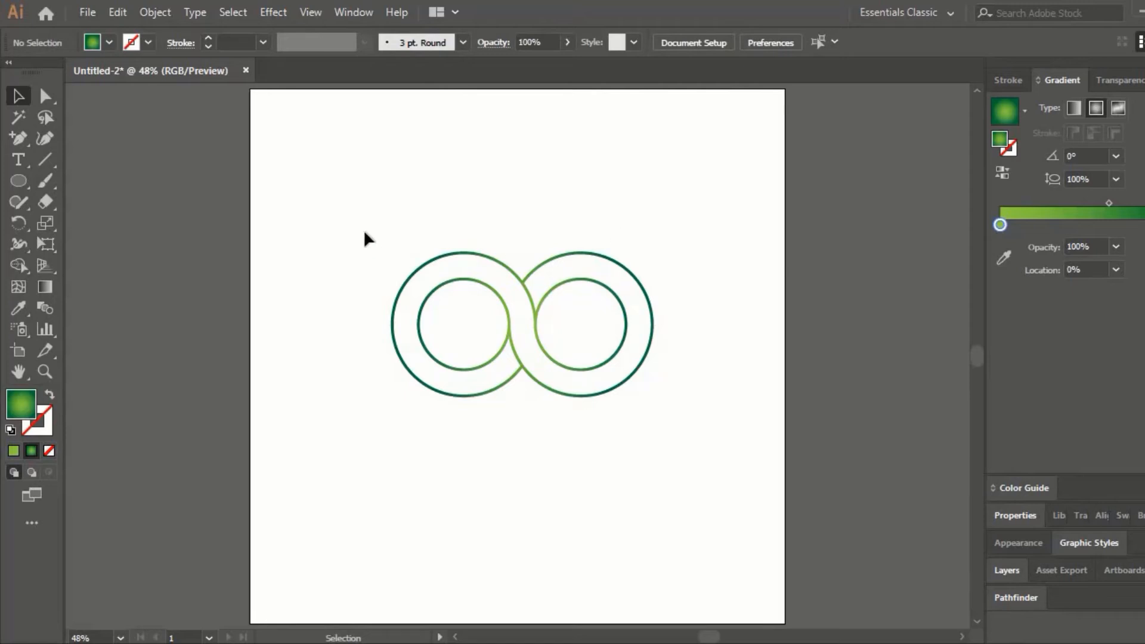
pyautogui.moveTo(365, 232); pyautogui.dragTo(686, 409)
pyautogui.click(52, 288)
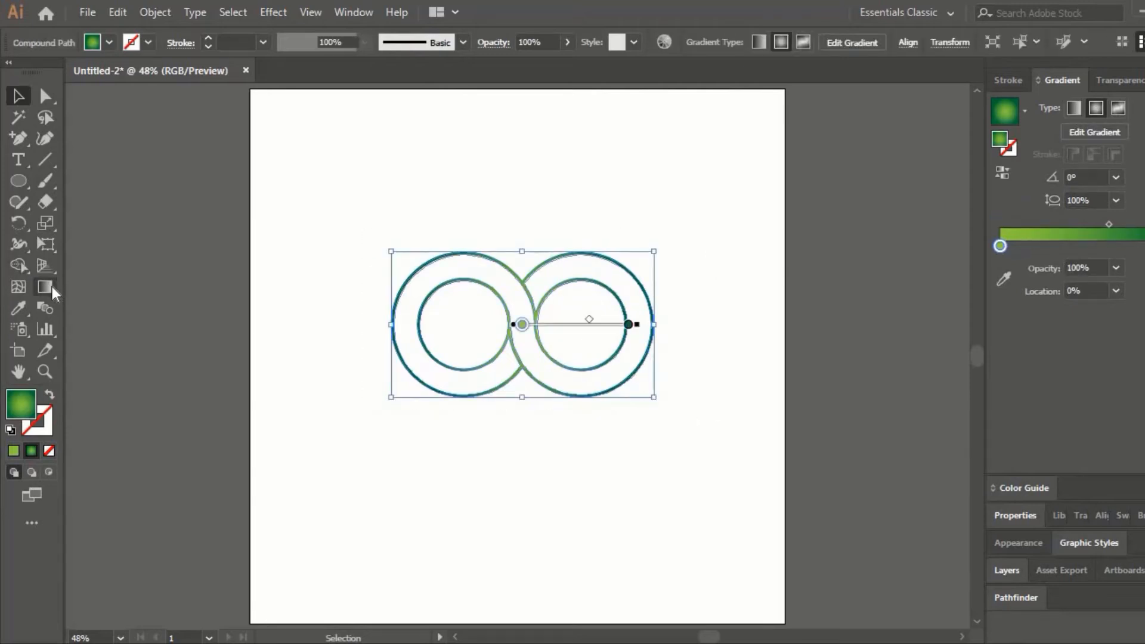
pyautogui.moveTo(589, 320); pyautogui.dragTo(604, 320)
pyautogui.moveTo(527, 329); pyautogui.dragTo(553, 332)
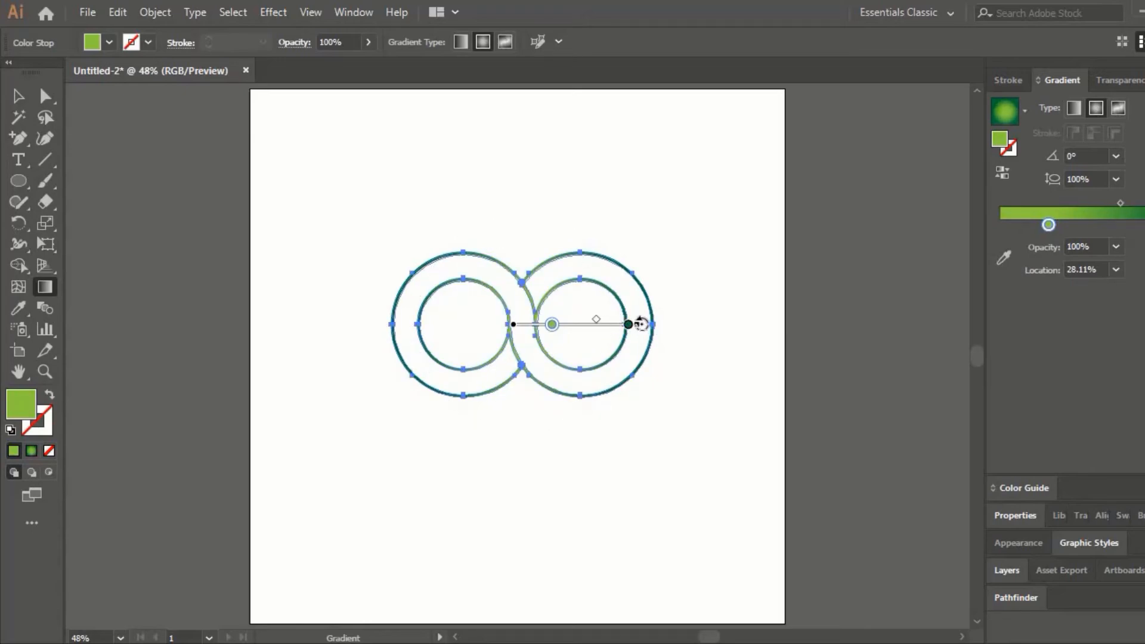
pyautogui.moveTo(639, 323); pyautogui.dragTo(649, 323)
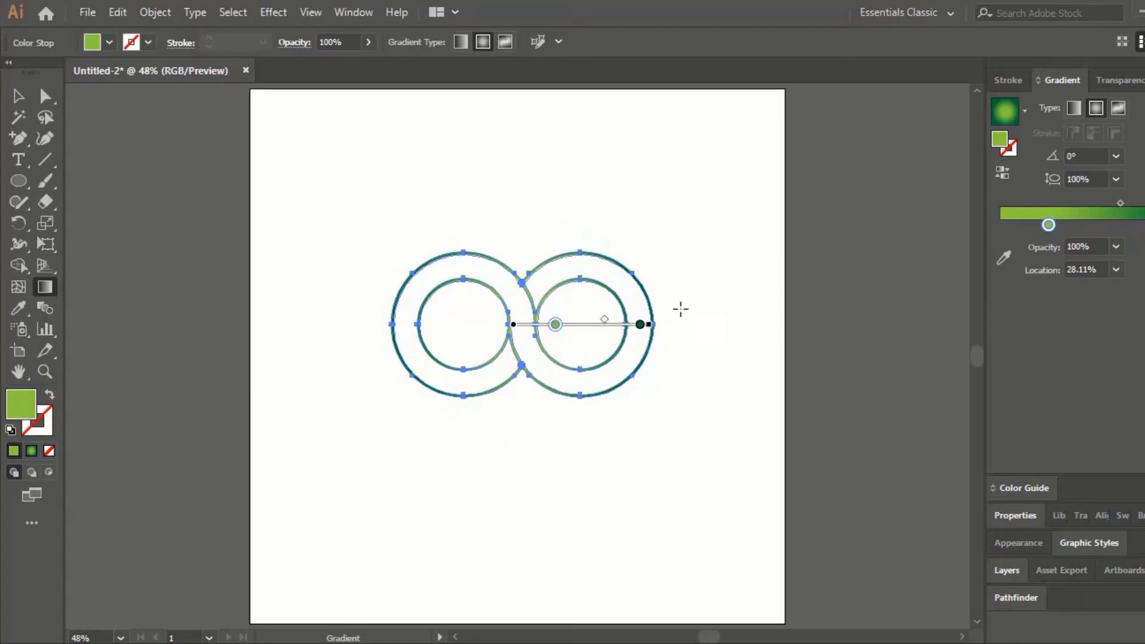
pyautogui.keyDown('ctrl'); pyautogui.click(686, 309); pyautogui.keyUp('ctrl')
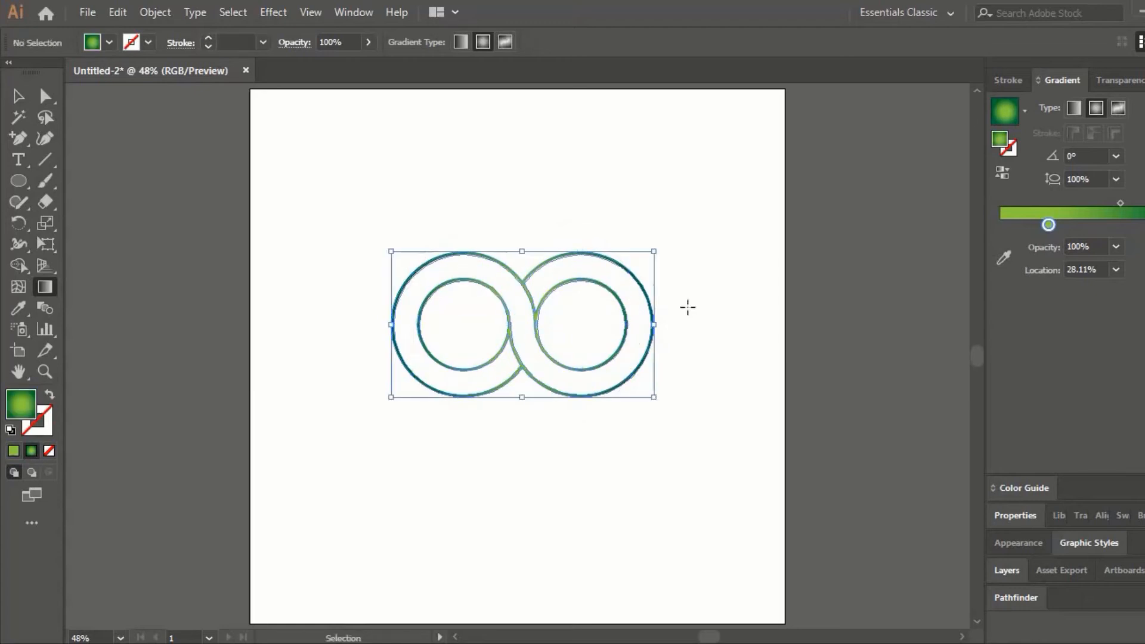
# - Move the double-ring shape up to the artboard's upper middle and scale it down proportionally to about 321 × 178 px
pyautogui.click(13, 99)
pyautogui.moveTo(359, 234); pyautogui.dragTo(601, 310)
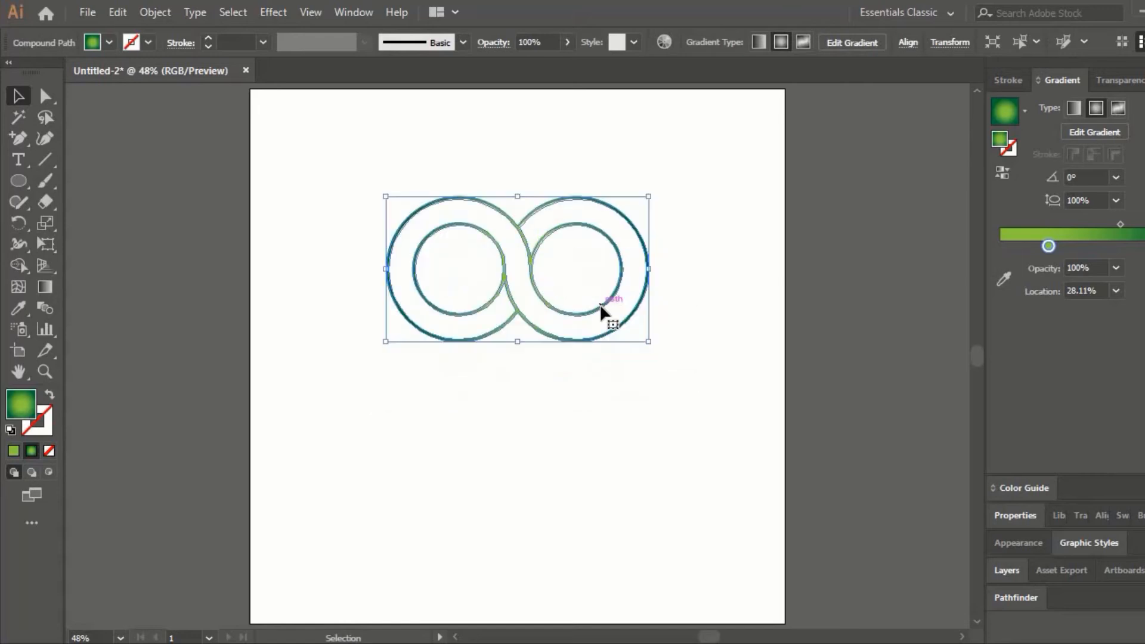
pyautogui.click(714, 301)
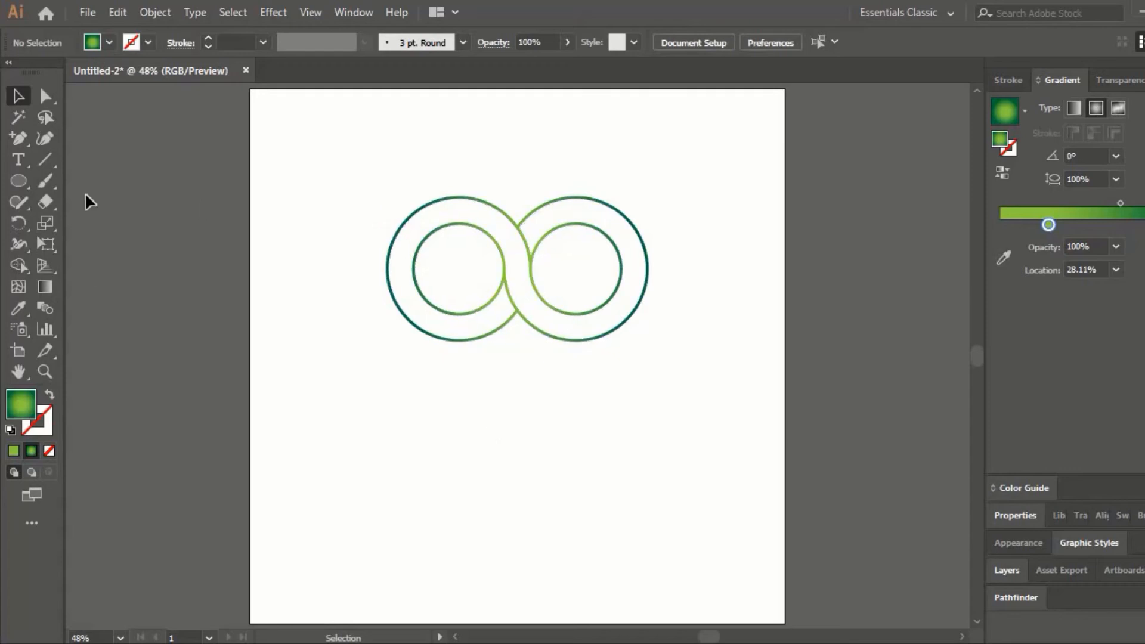
pyautogui.moveTo(319, 160); pyautogui.dragTo(620, 313)
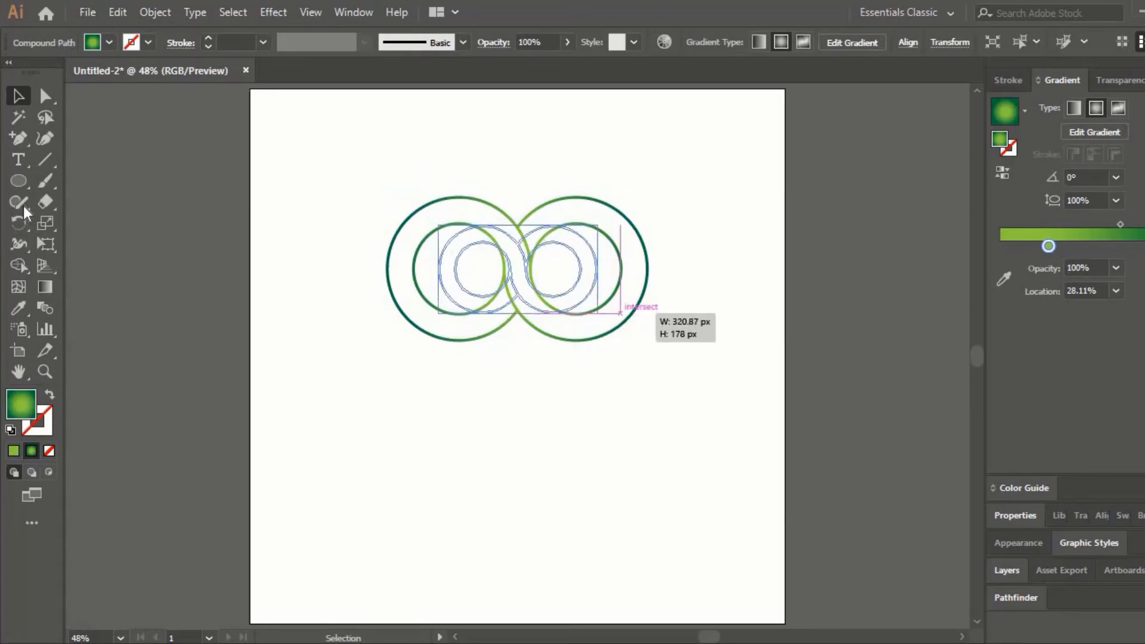
# - Add the point text INFINITY in 72 pt Sansita ExtraBoldItalic at the lower edge of the rings
pyautogui.click(18, 159)
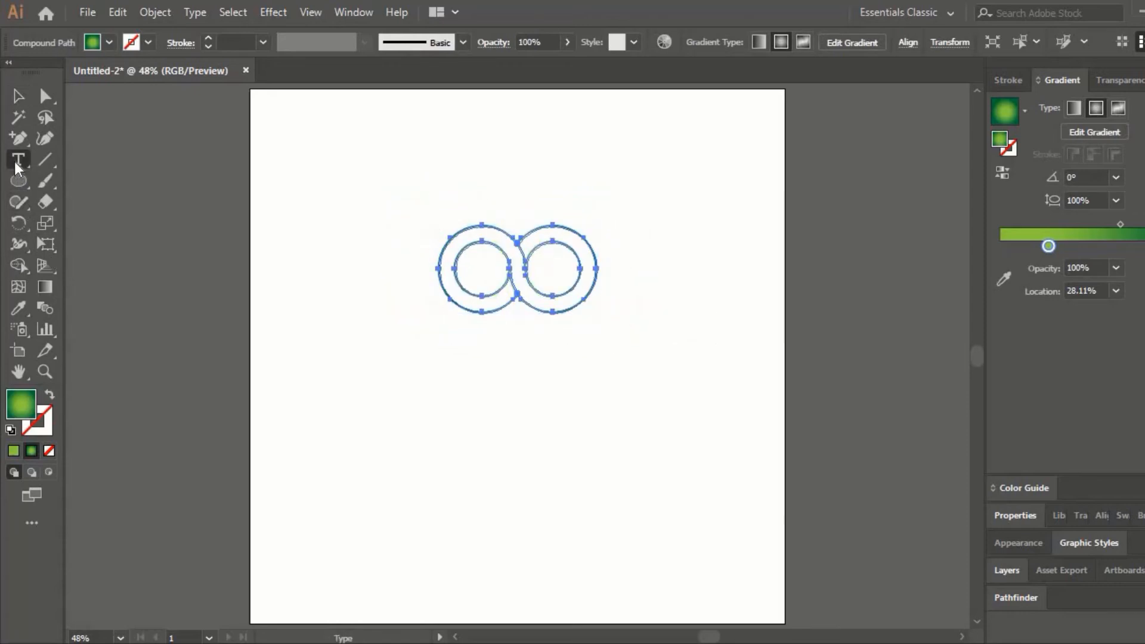
pyautogui.click(470, 327)
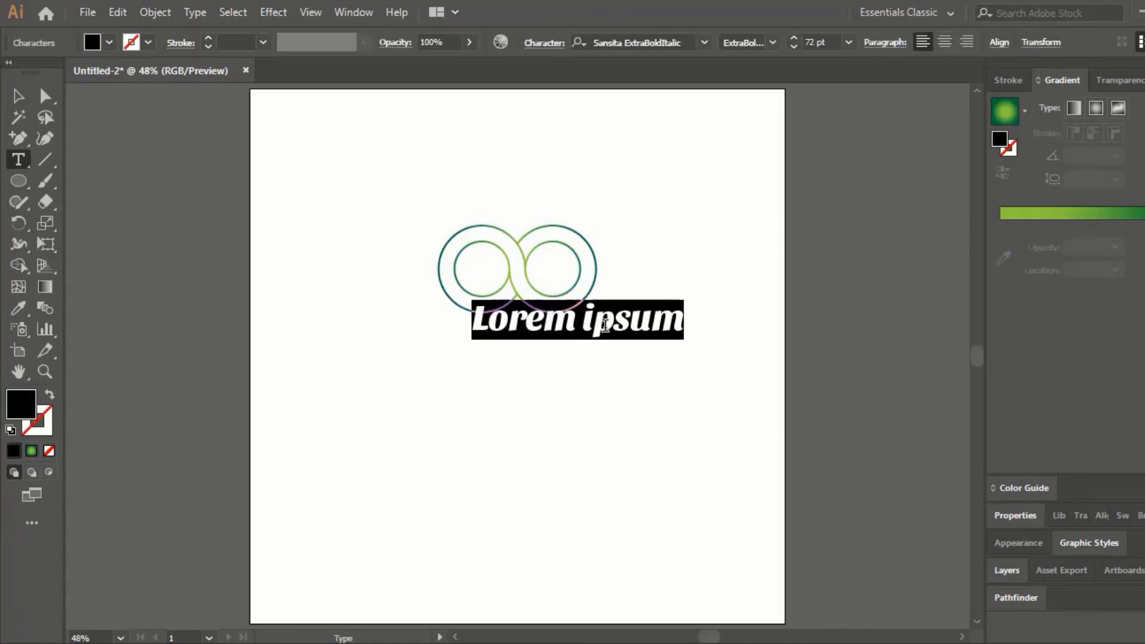
pyautogui.press('BackSpace')
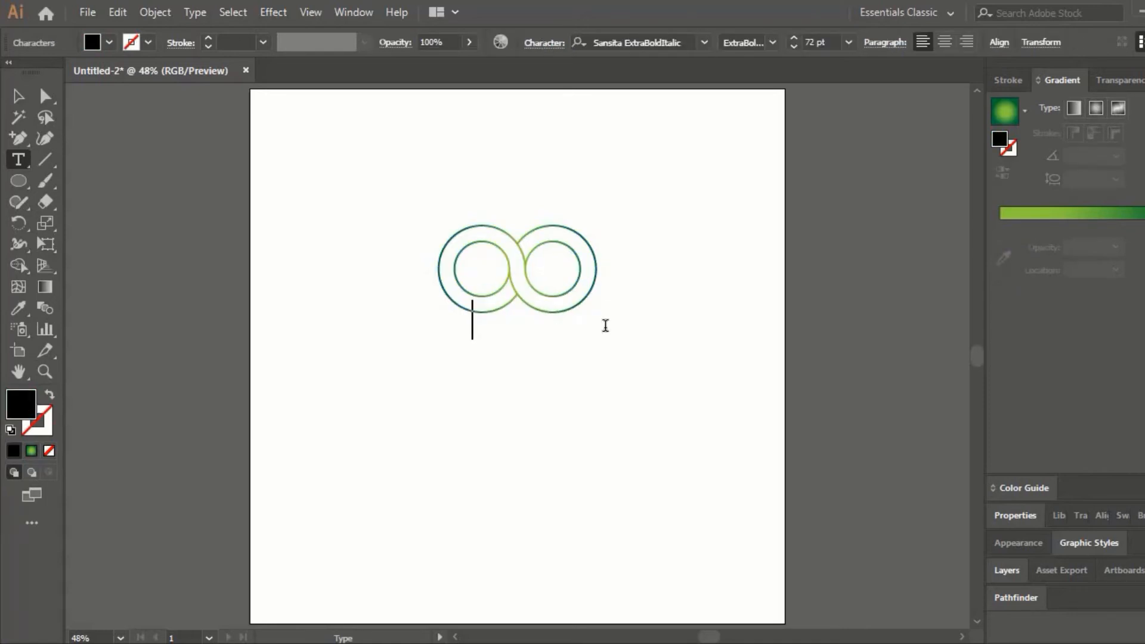
pyautogui.write('INFINITY')
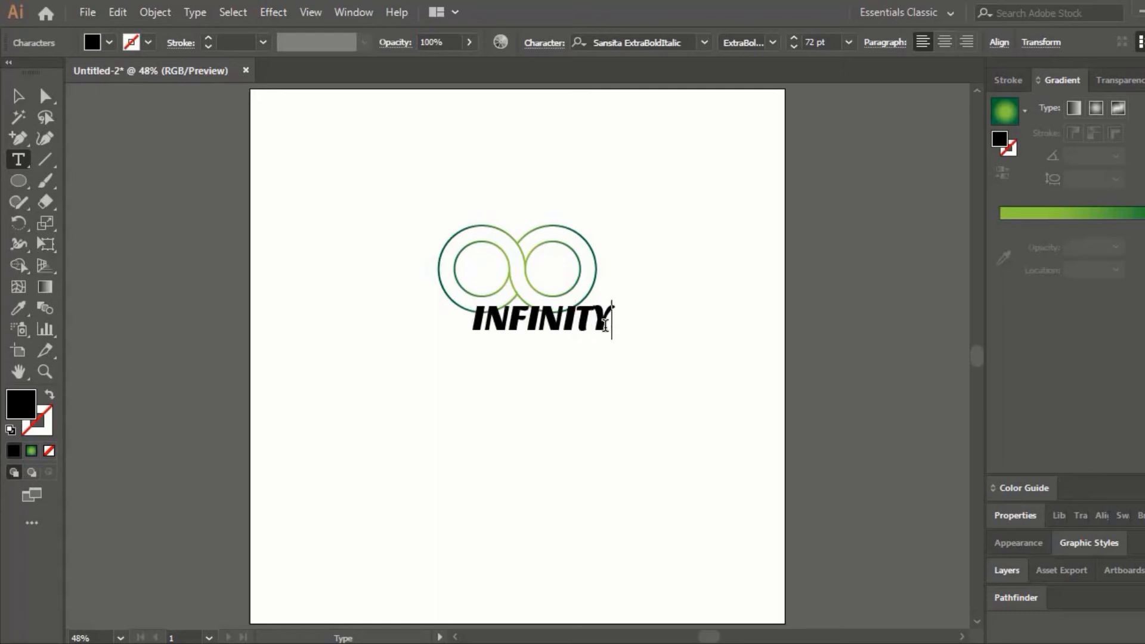
pyautogui.press('Escape')
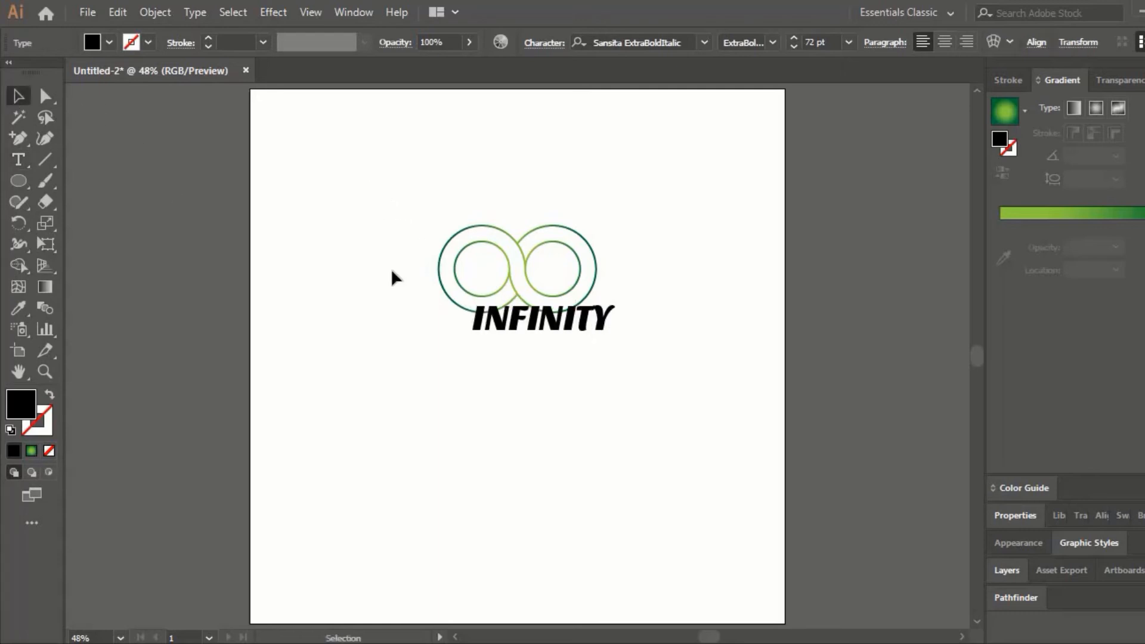
# - Centre the INFINITY text just beneath the rings and choose a fill swatch
pyautogui.moveTo(557, 332)
pyautogui.mouseDown()
pyautogui.moveTo(539, 362)
pyautogui.moveTo(525, 362)
pyautogui.moveTo(537, 343)
pyautogui.mouseUp()
pyautogui.click(656, 376)
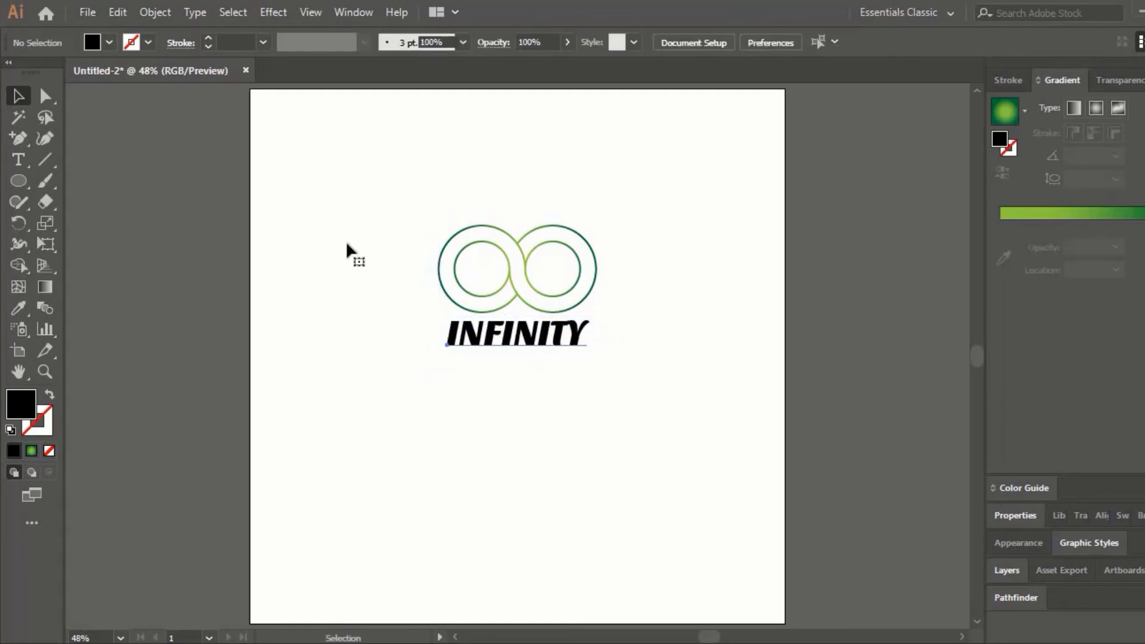
pyautogui.click(110, 42)
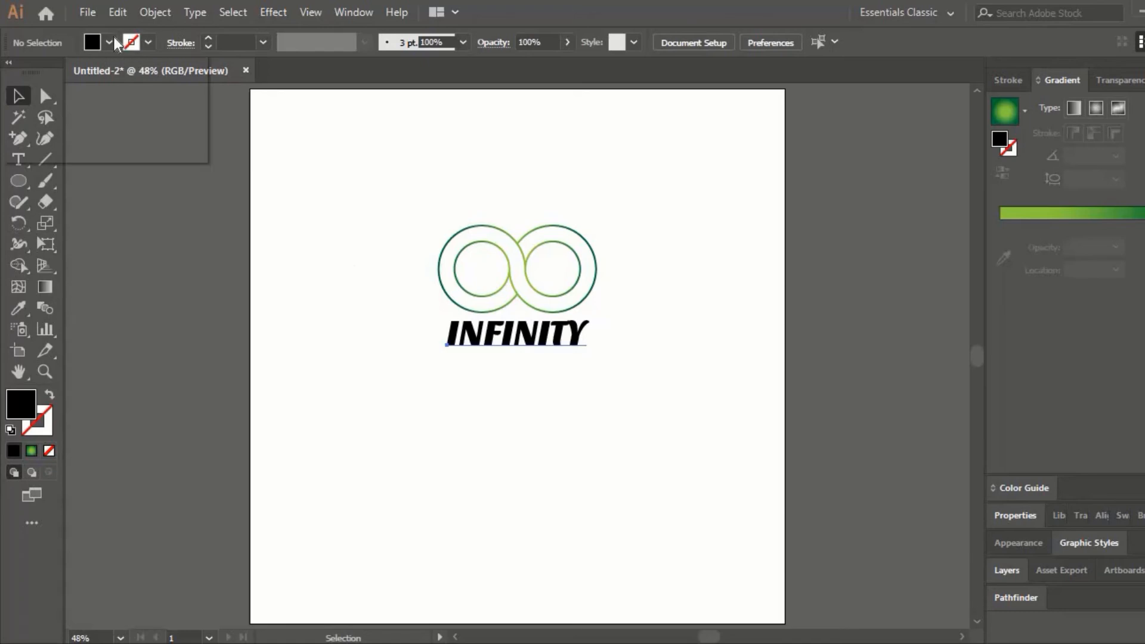
pyautogui.click(74, 85)
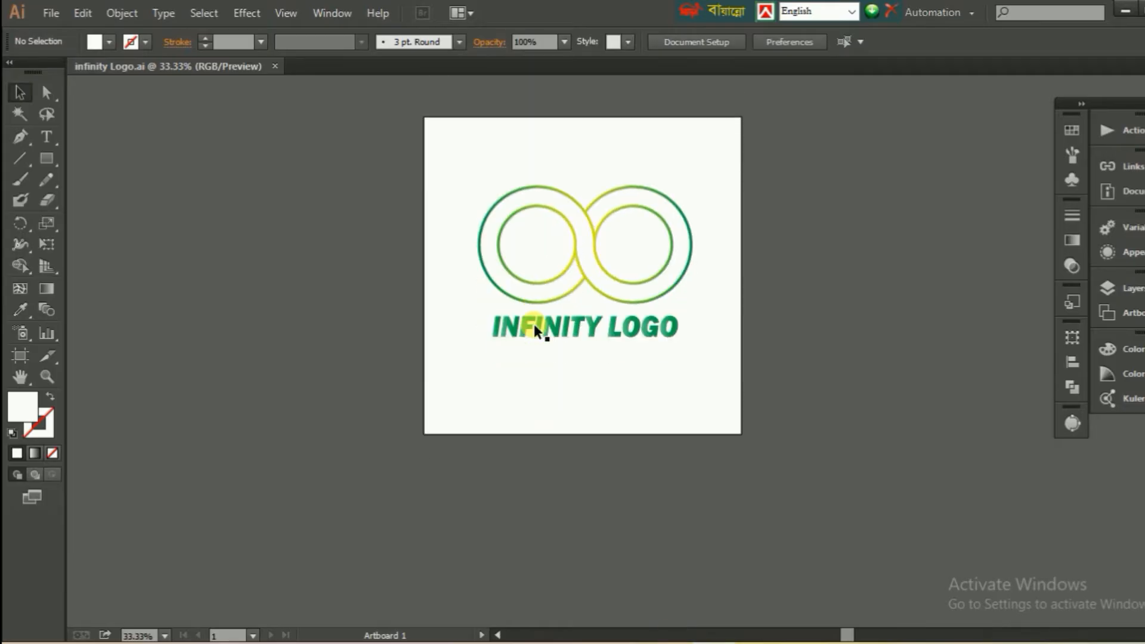
# - Select the rings and the INFINITY LOGO text in infinity Logo.ai, and switch to Photoshop CC
pyautogui.moveTo(481, 250); pyautogui.dragTo(667, 423)
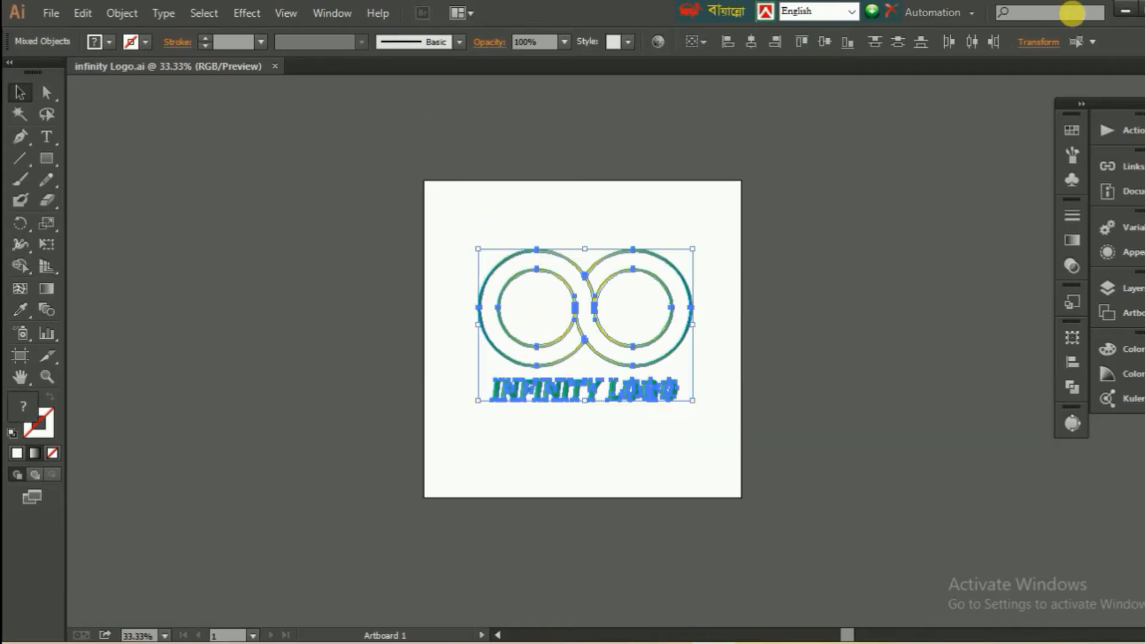
pyautogui.click(1124, 11)
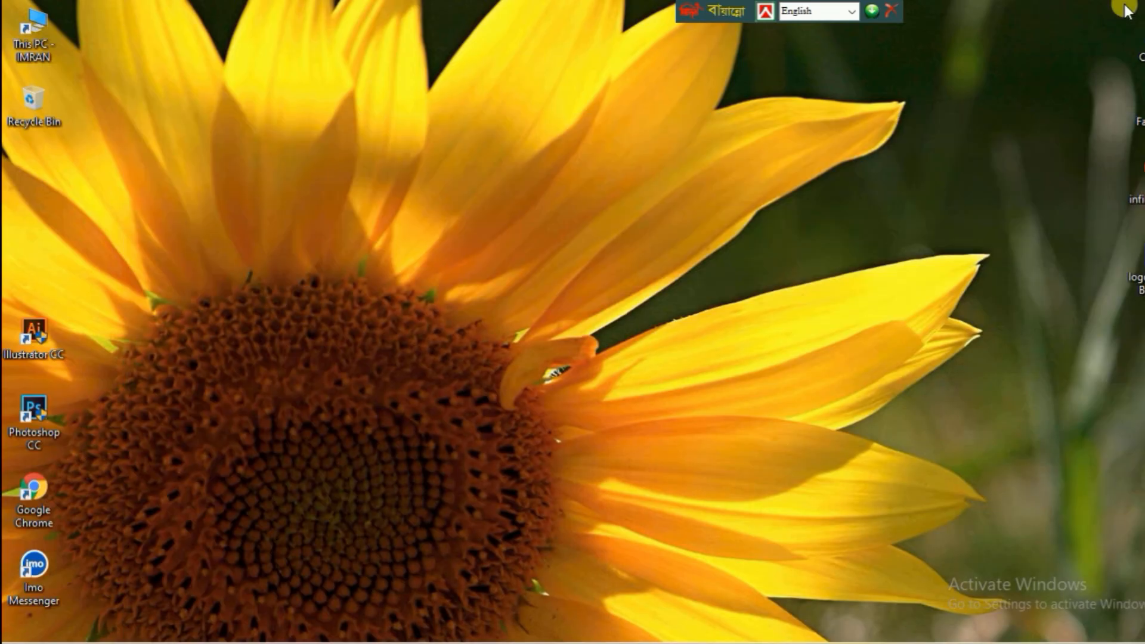
pyautogui.rightClick(34, 421)
pyautogui.click(106, 39)
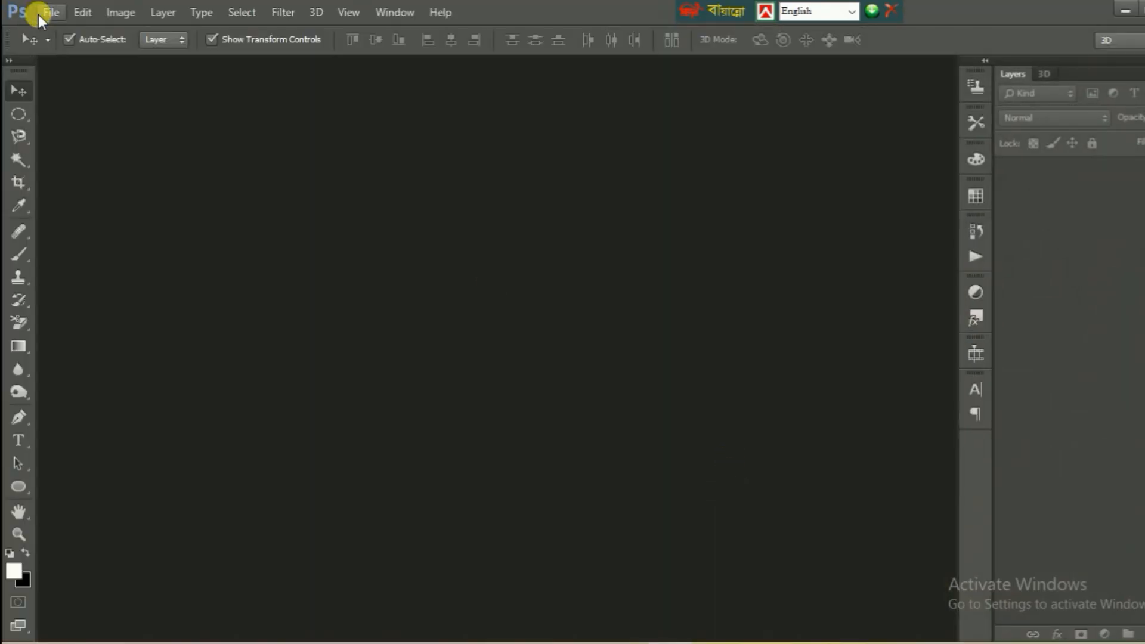
# - Open the mockup file "logo mockup By stp 04" from the Mockup file folder
pyautogui.click(47, 14)
pyautogui.click(88, 55)
pyautogui.scroll(-5, 301, 235)
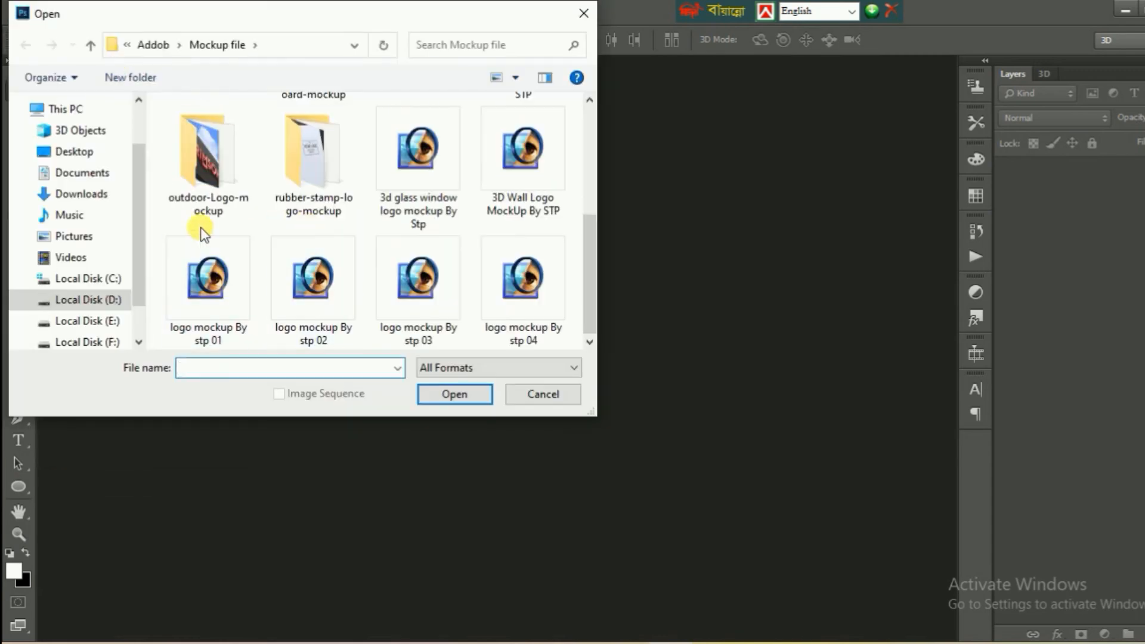
pyautogui.click(527, 303)
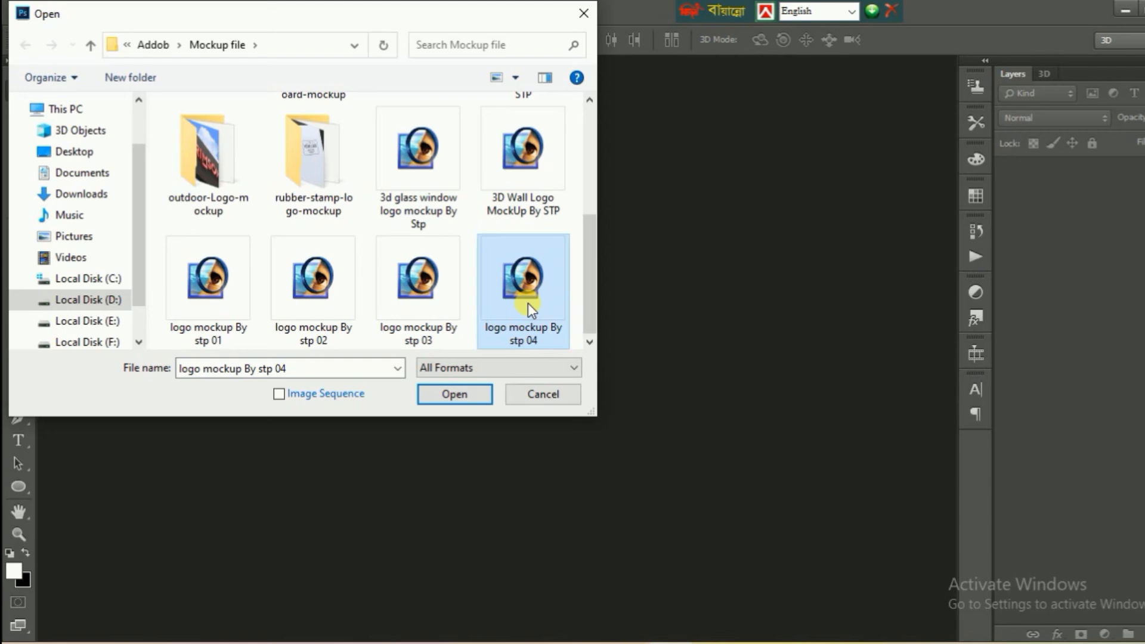
pyautogui.doubleClick(527, 303)
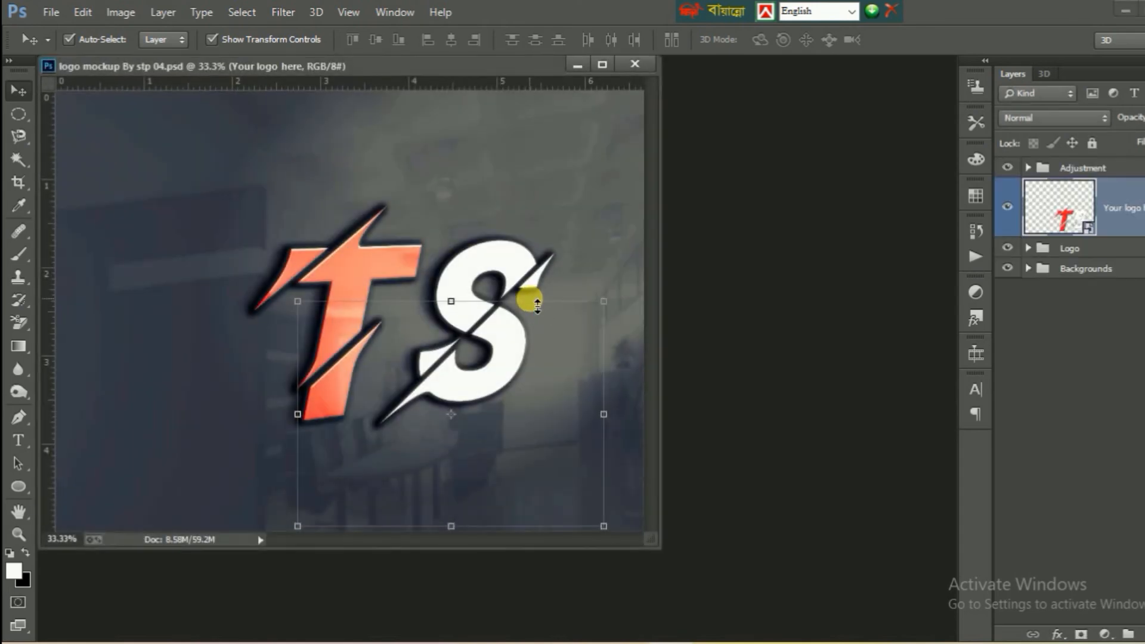
pyautogui.moveTo(523, 68); pyautogui.dragTo(524, 71)
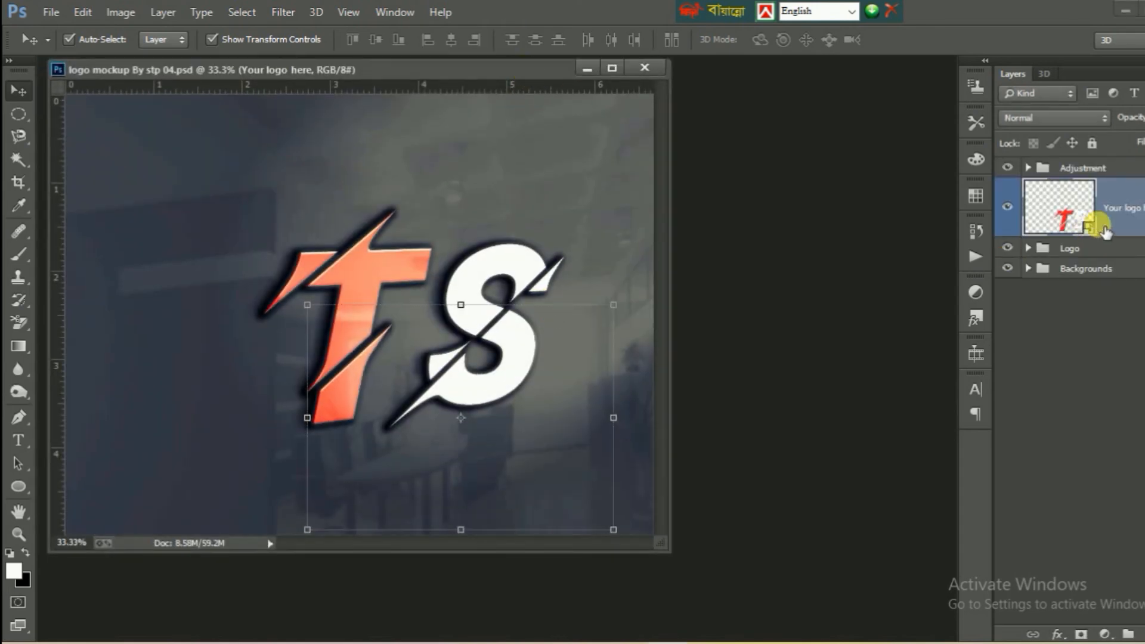
# - Open the contents of the "Your logo here" smart object and hide the existing TS logo layer
pyautogui.doubleClick(1094, 234)
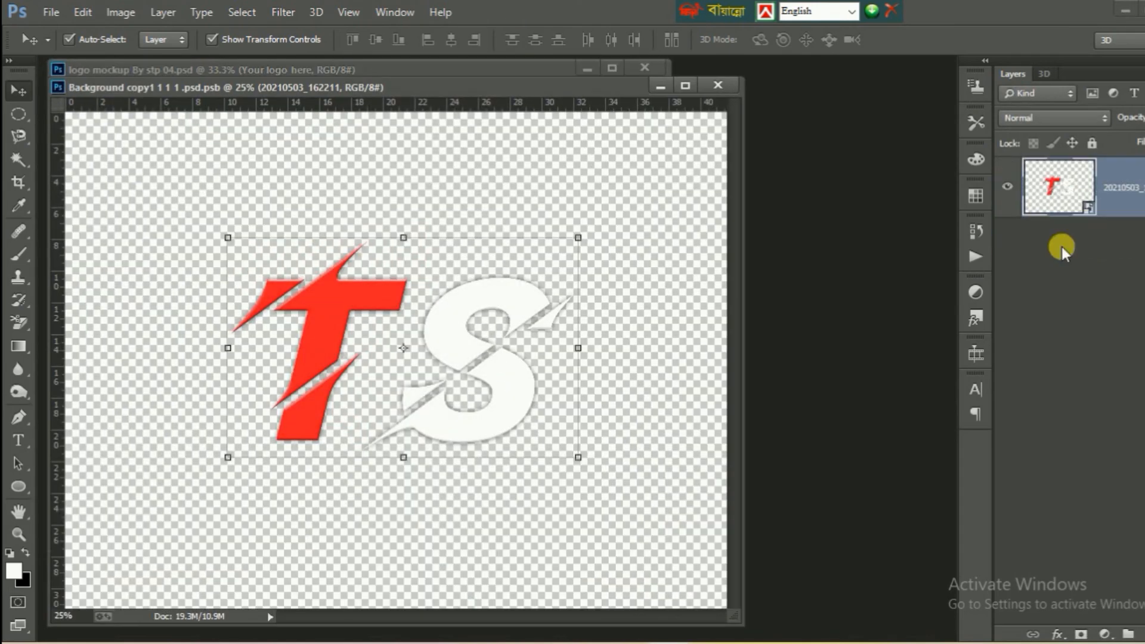
pyautogui.click(1010, 189)
pyautogui.click(1009, 189)
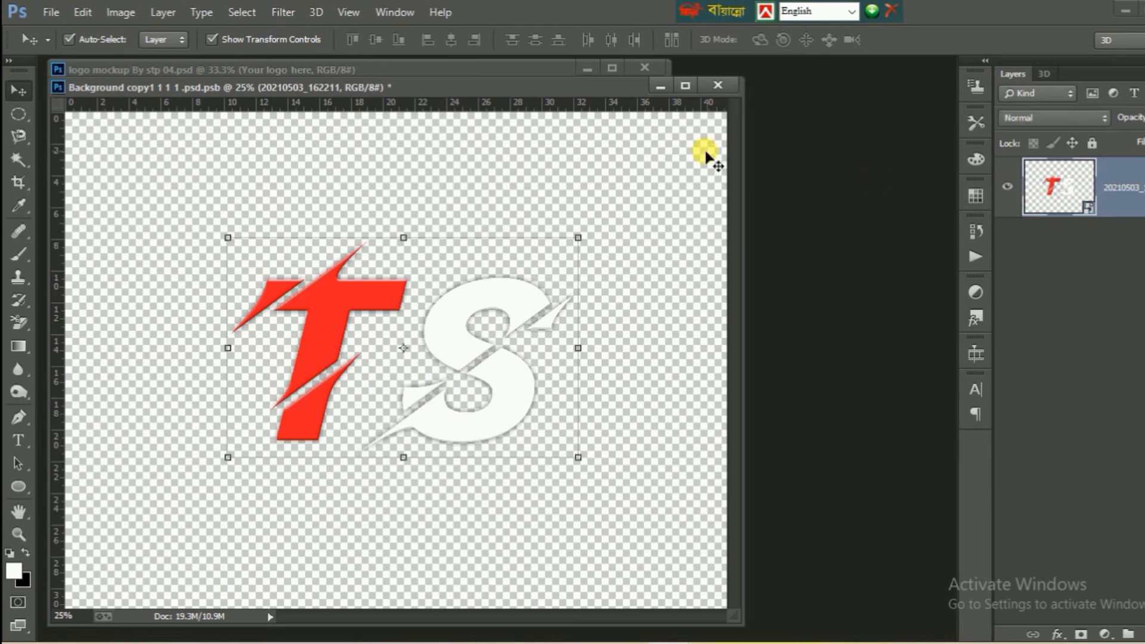
pyautogui.click(1008, 186)
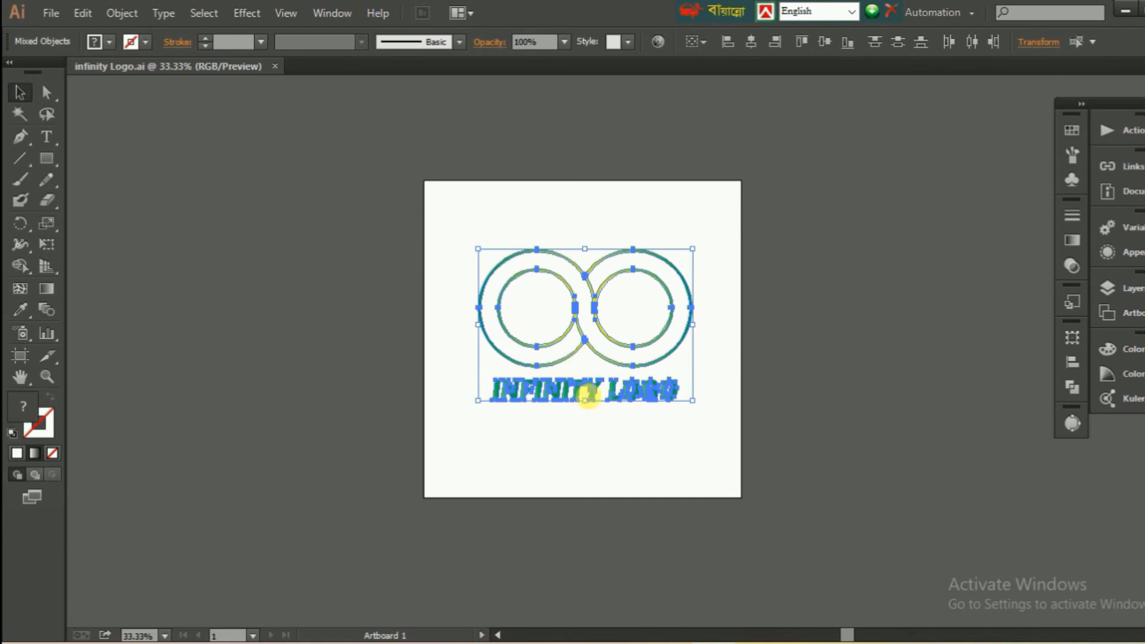
# - Bring the selected infinity logo over from Illustrator and place it as a vector smart object in the open smart object document
pyautogui.moveTo(593, 396); pyautogui.dragTo(702, 479)
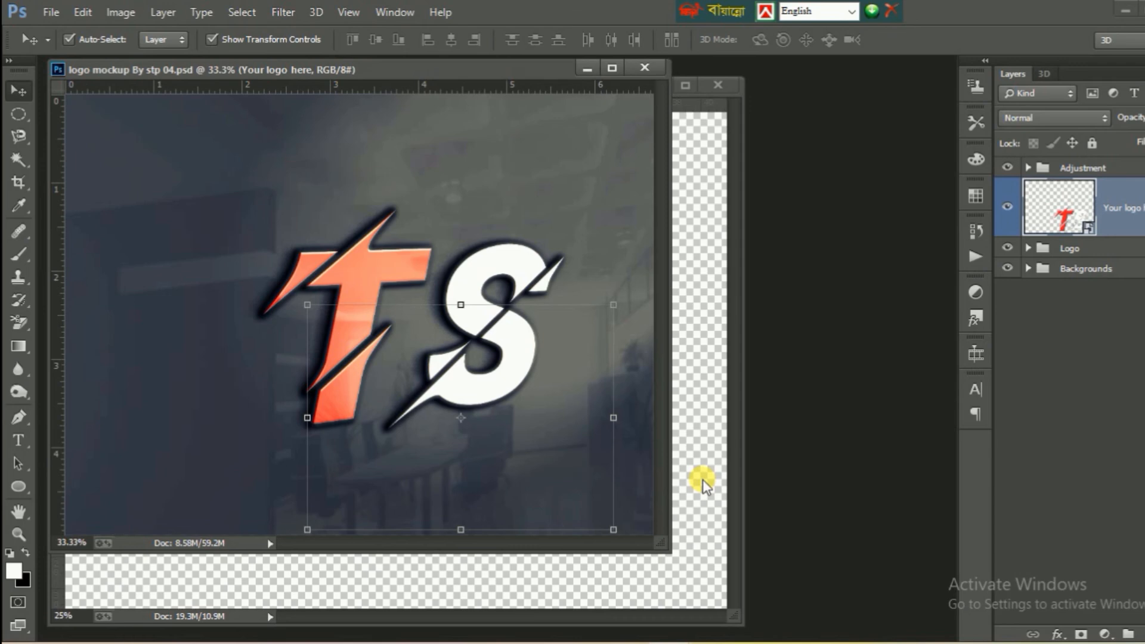
pyautogui.click(691, 161)
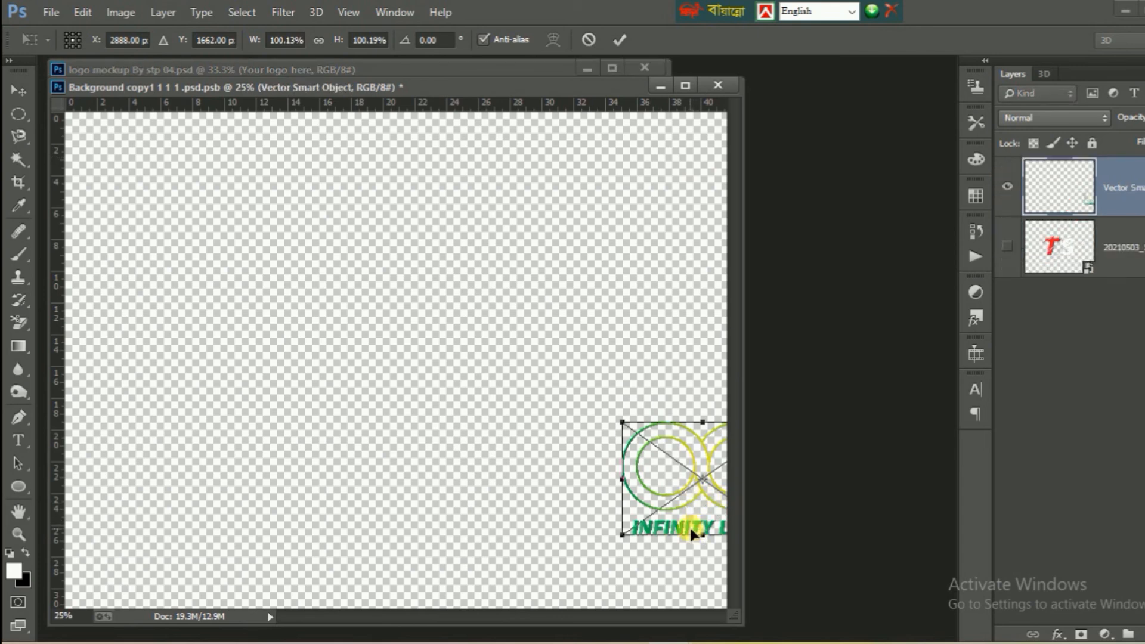
pyautogui.press('Return')
pyautogui.hotkey('ctrl', 't')
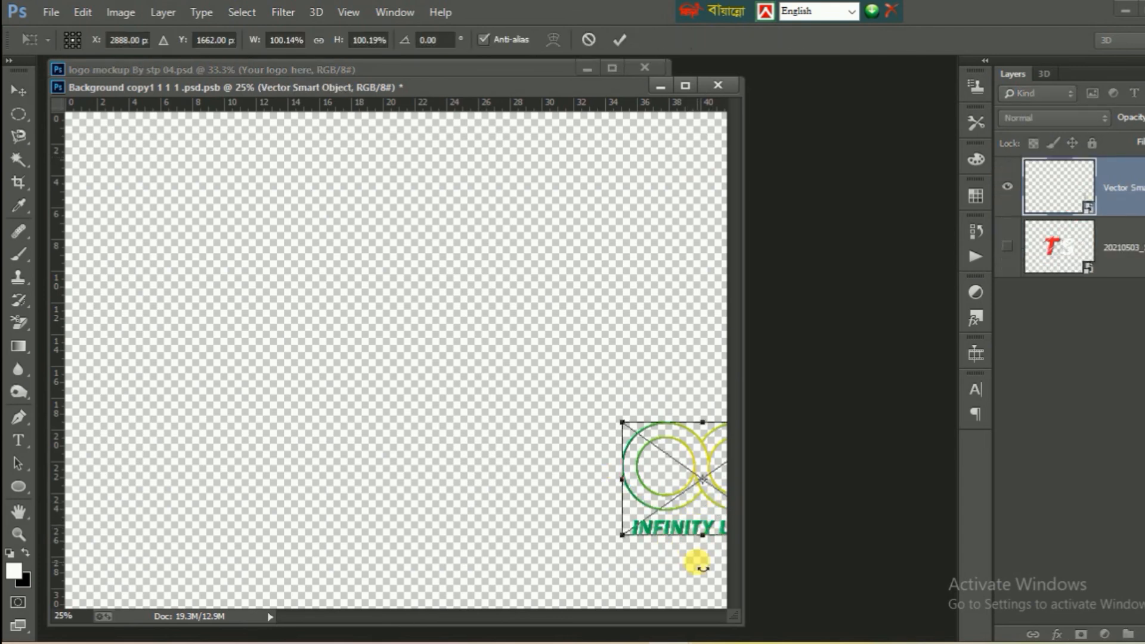
pyautogui.click(619, 39)
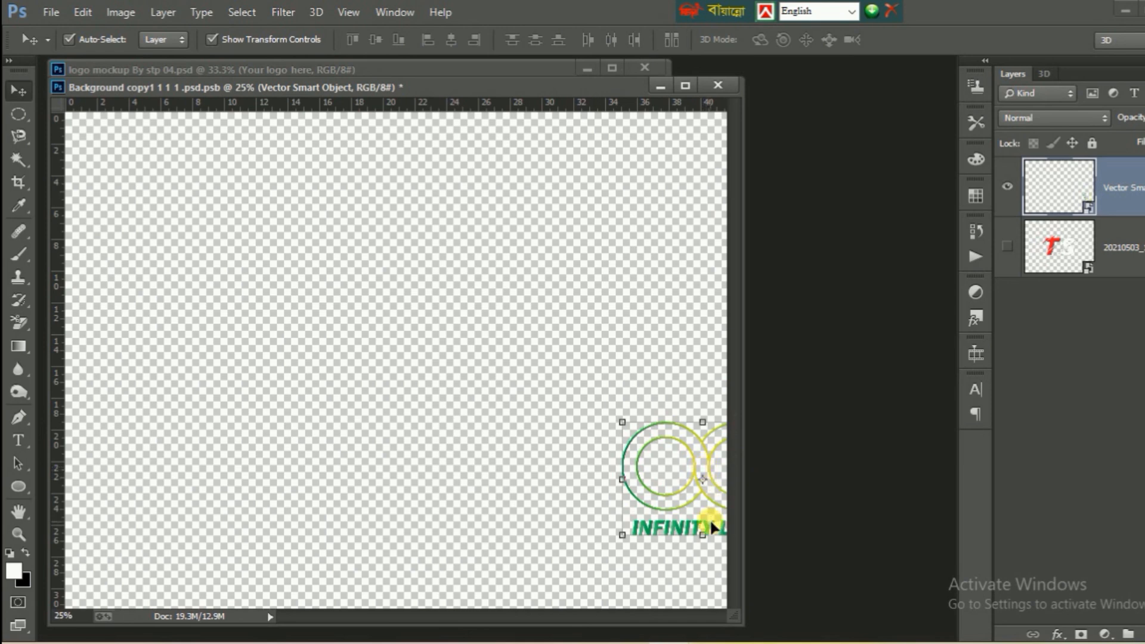
# - Move the placed infinity logo to the middle of the canvas and scale it up to about 191.6%
pyautogui.moveTo(711, 530); pyautogui.dragTo(341, 374)
pyautogui.moveTo(413, 382); pyautogui.dragTo(609, 73)
pyautogui.click(618, 41)
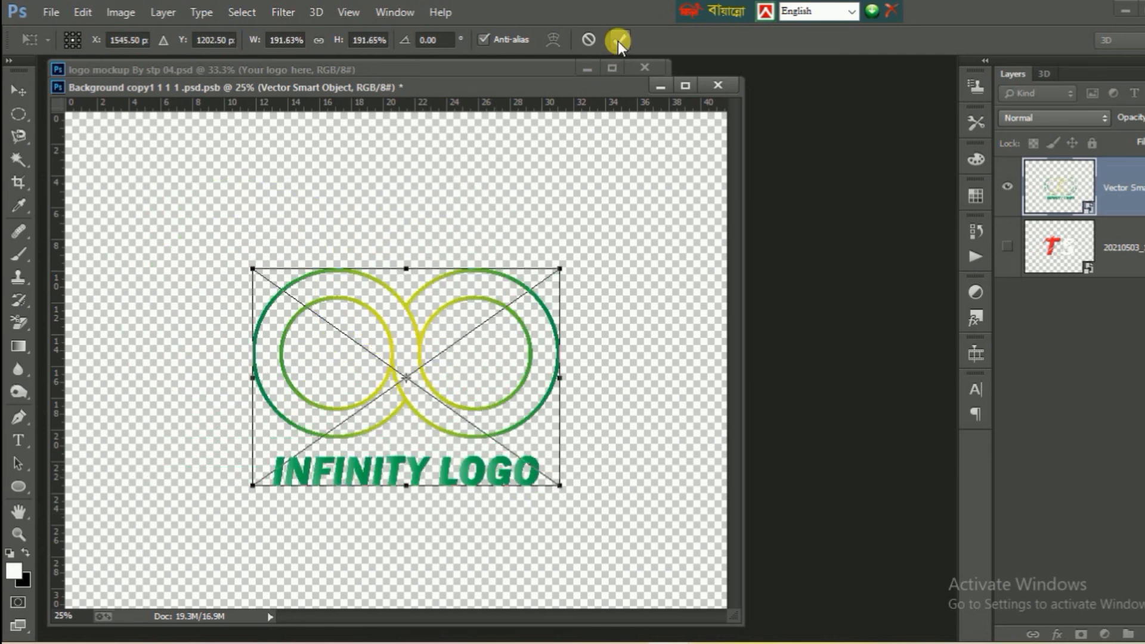
pyautogui.click(617, 42)
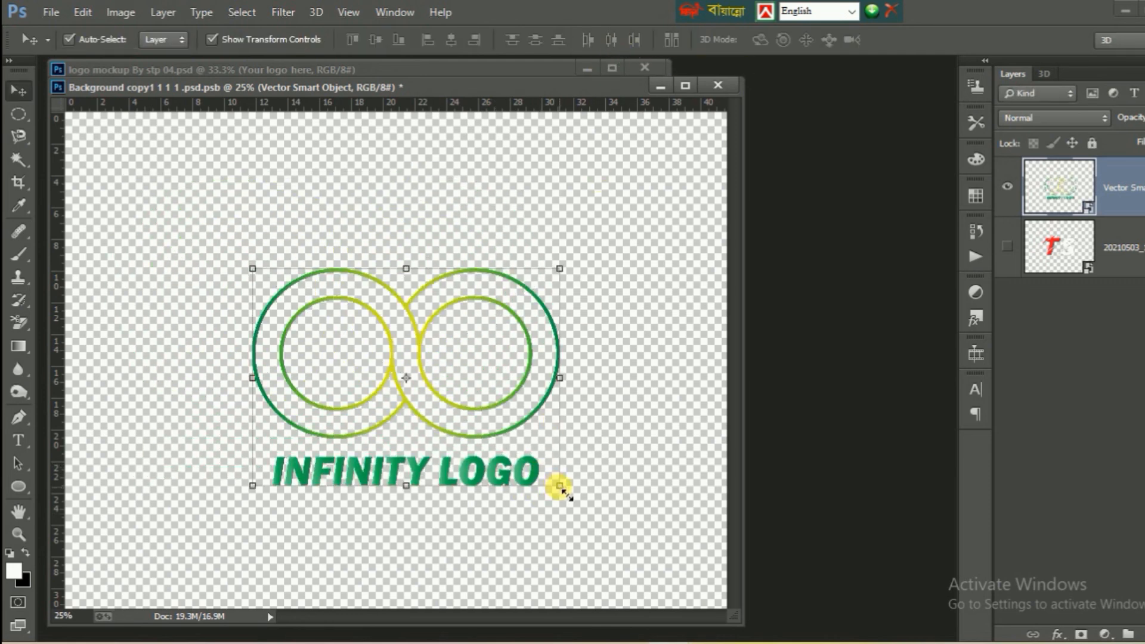
# - Enlarge the infinity logo further from its lower-right corner, and close the smart object document with its changes saved
pyautogui.moveTo(560, 487); pyautogui.dragTo(623, 547)
pyautogui.click(615, 43)
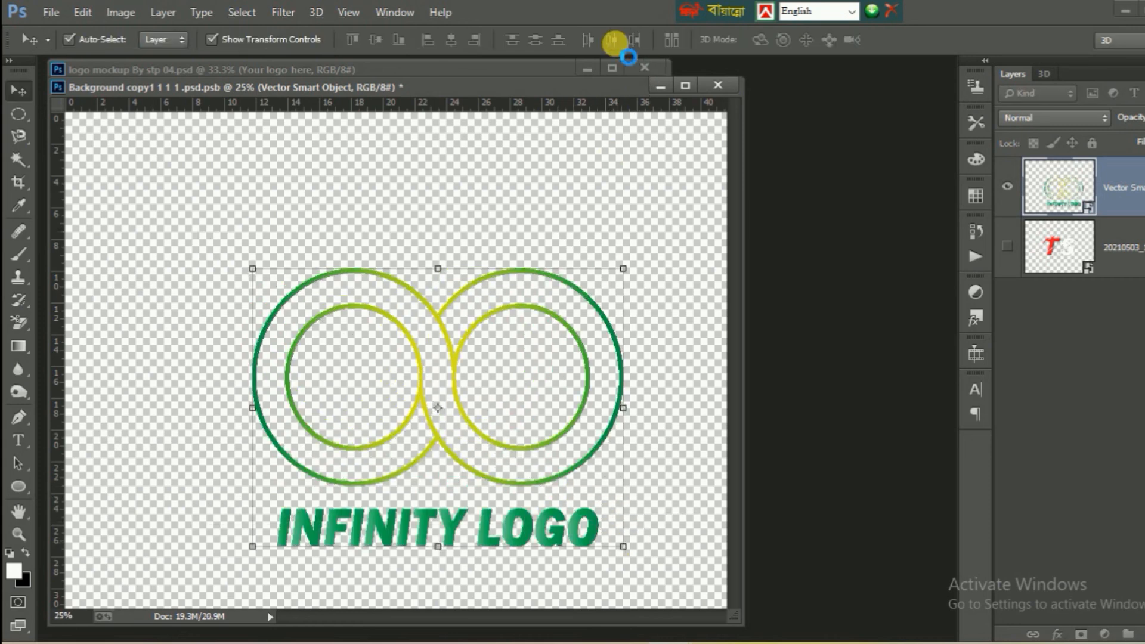
pyautogui.click(722, 87)
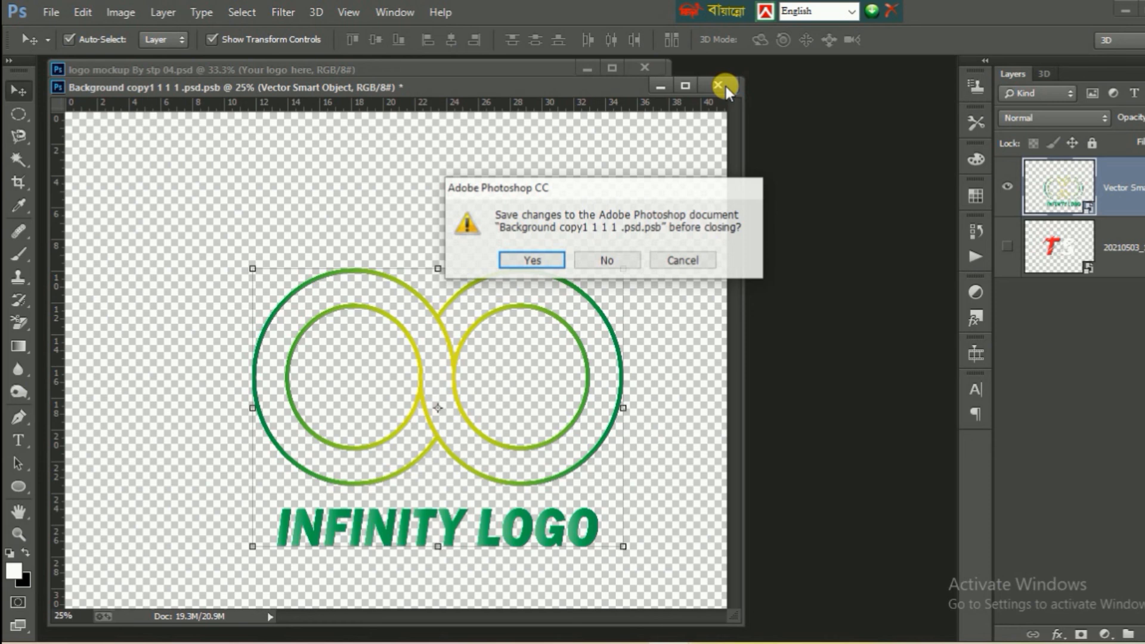
pyautogui.click(525, 261)
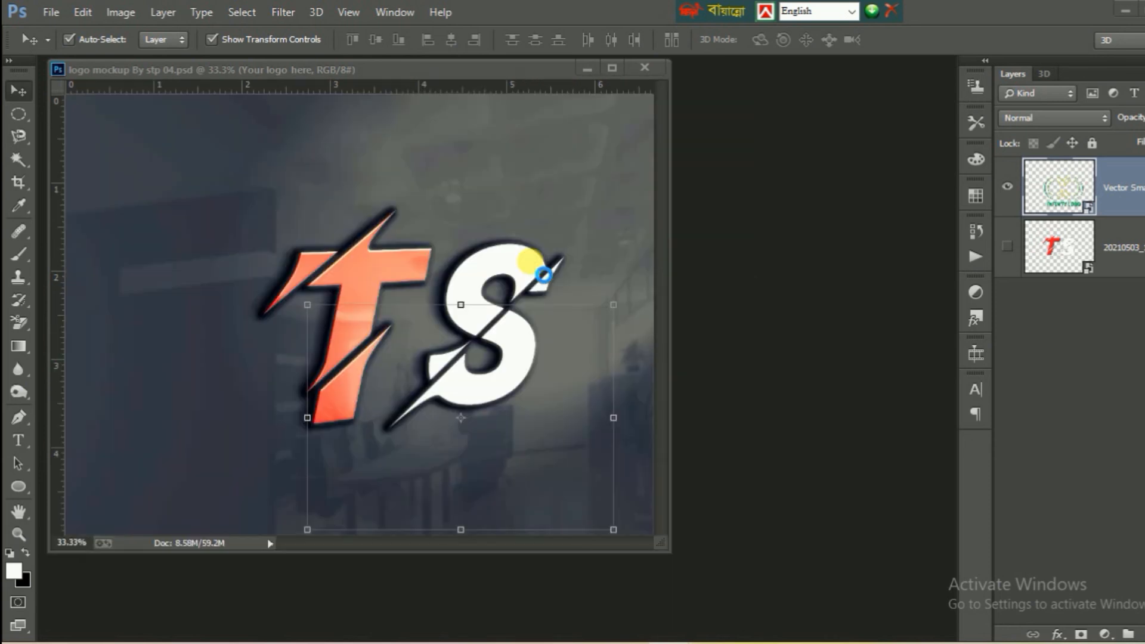